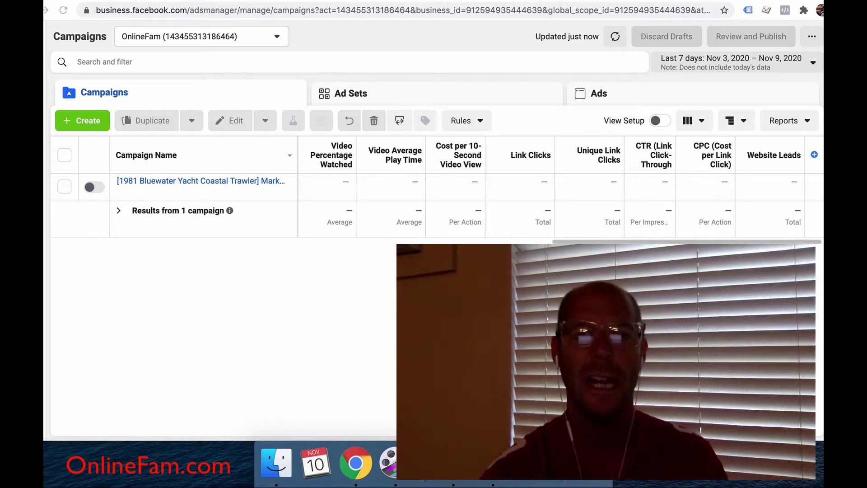
# Start a new campaign with the green Create button to reach the objective chooser.
pyautogui.click(87, 122)
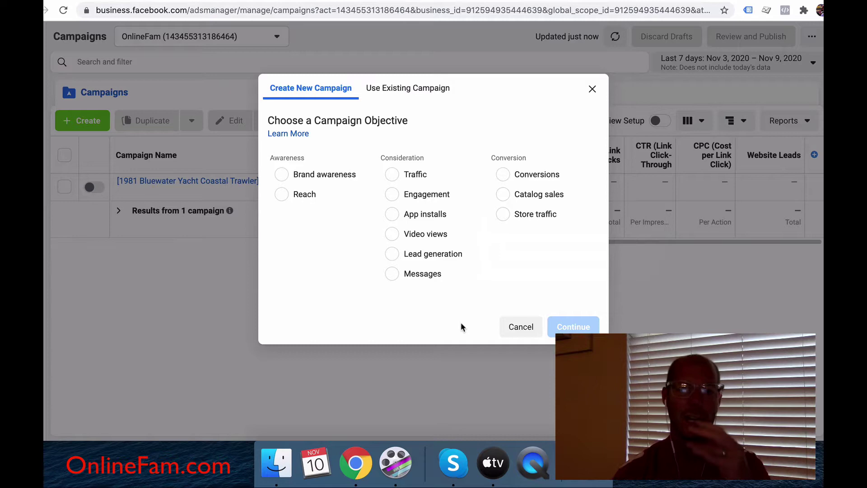
# Pick Video views and name the campaign, ad set and ad 'OF.com #1 Mistake Clickfunnels Video Views'.
pyautogui.click(396, 236)
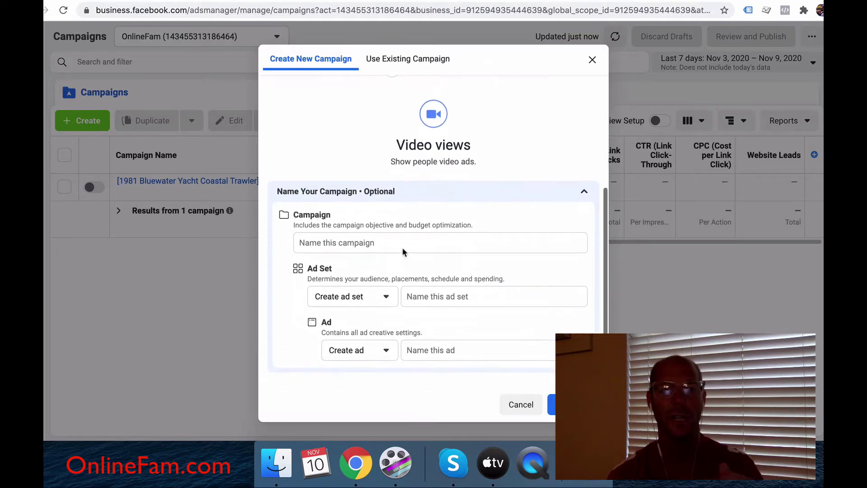
pyautogui.click(396, 244)
pyautogui.write('OF.com #1 Mistake Clickfunnels Video Views')
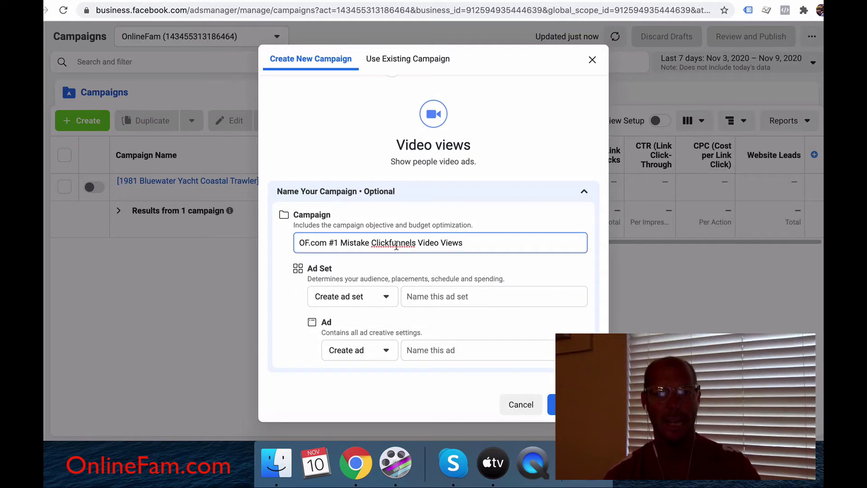
pyautogui.click(431, 298)
pyautogui.write('OF.com #1 Mistake Clickfunnels Video Views')
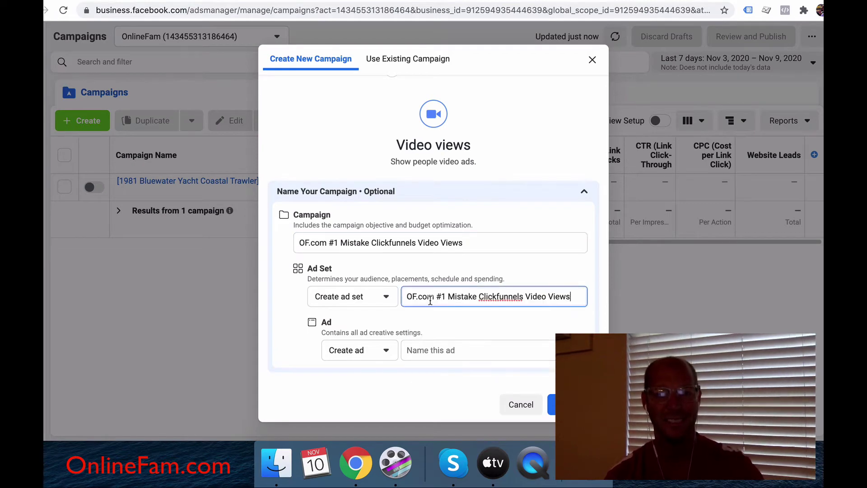
pyautogui.click(444, 350)
pyautogui.write('OF.com #1 Mistake Clickfunnels Video Views')
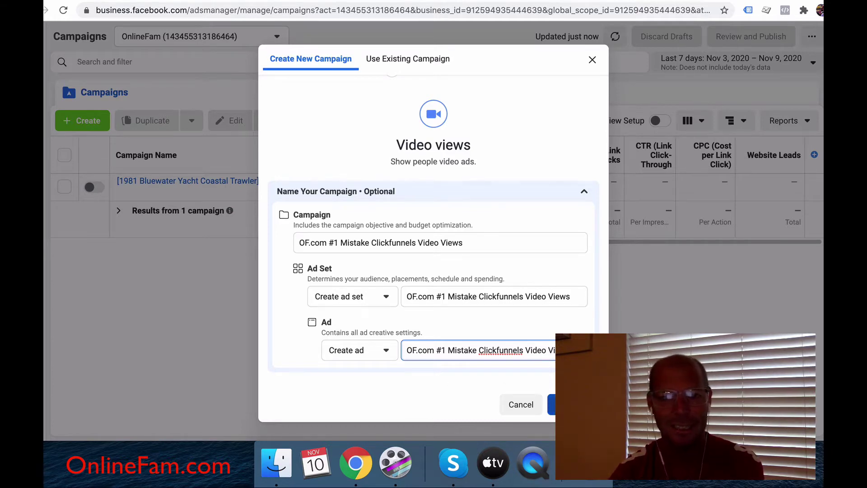
# Create the draft campaign and view the ad set's $20.00 daily budget starting Nov 10, 2020.
pyautogui.click(567, 404)
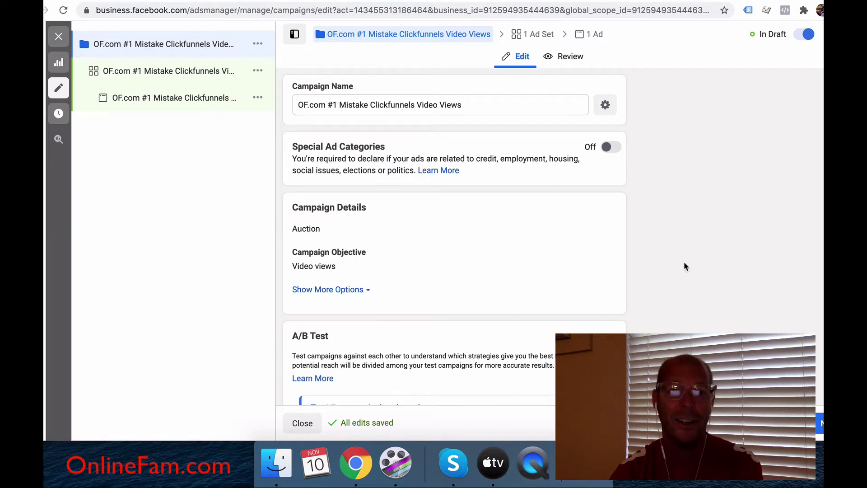
pyautogui.scroll(-5, 684, 261)
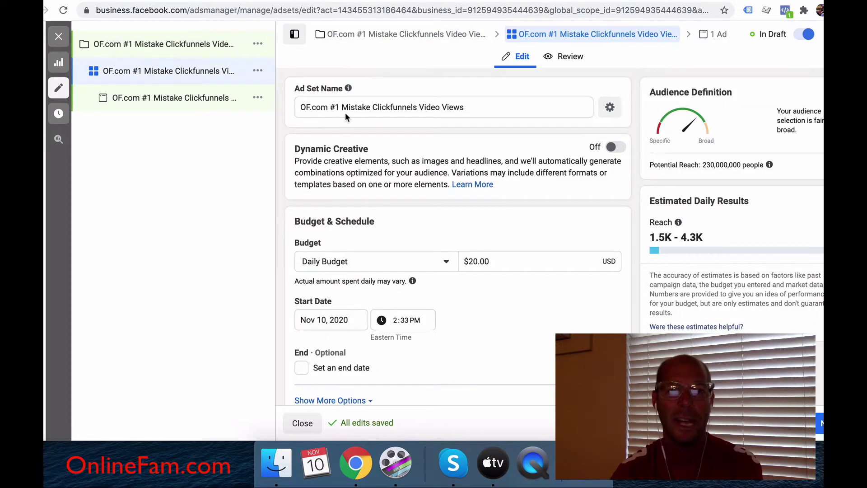
# Scroll down to Audience and open the 18 to 65+ age range for editing.
pyautogui.scroll(-2, 411, 153)
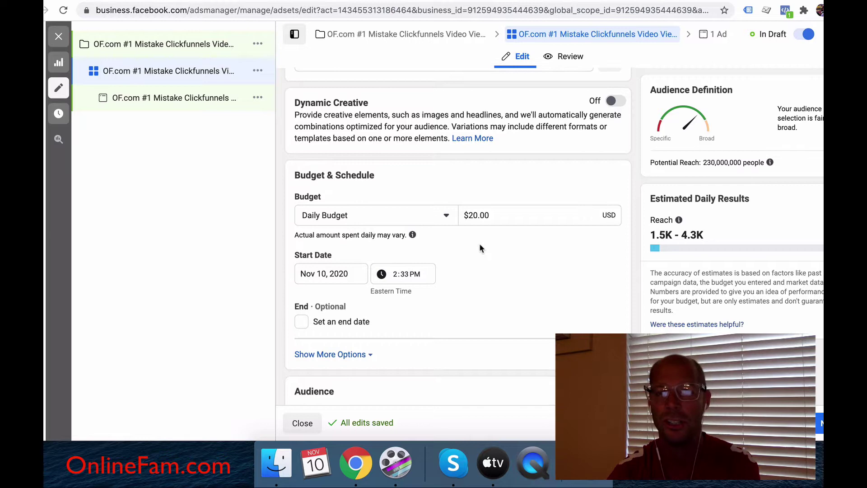
pyautogui.scroll(-1, 480, 247)
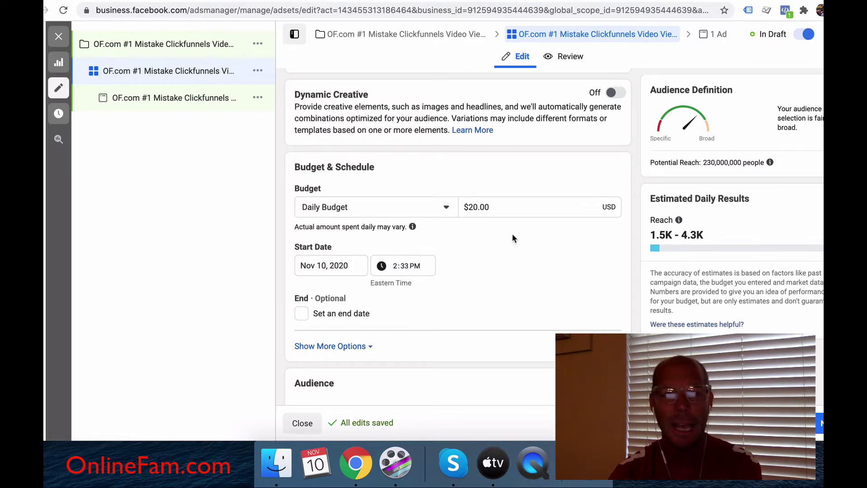
pyautogui.scroll(-5, 513, 235)
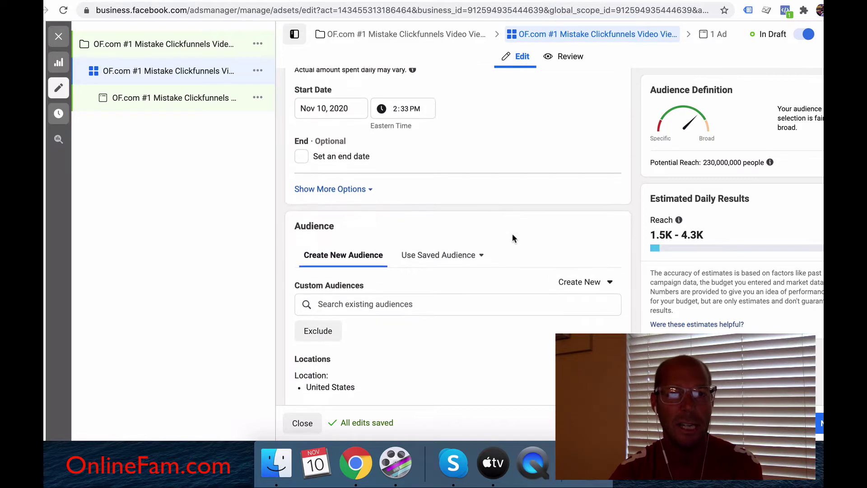
pyautogui.scroll(-5, 511, 234)
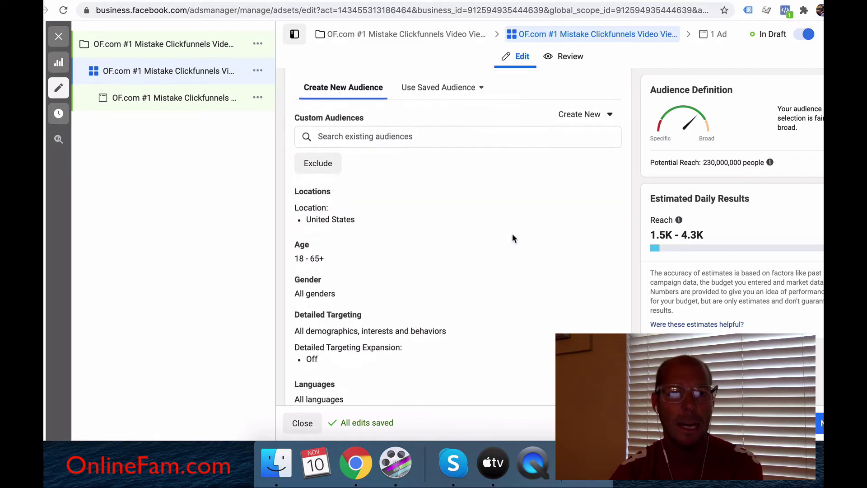
pyautogui.scroll(-1, 511, 234)
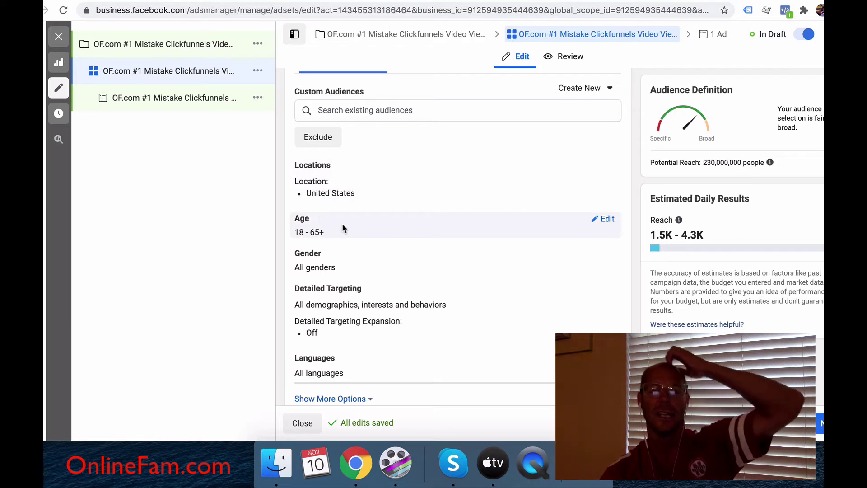
pyautogui.click(603, 218)
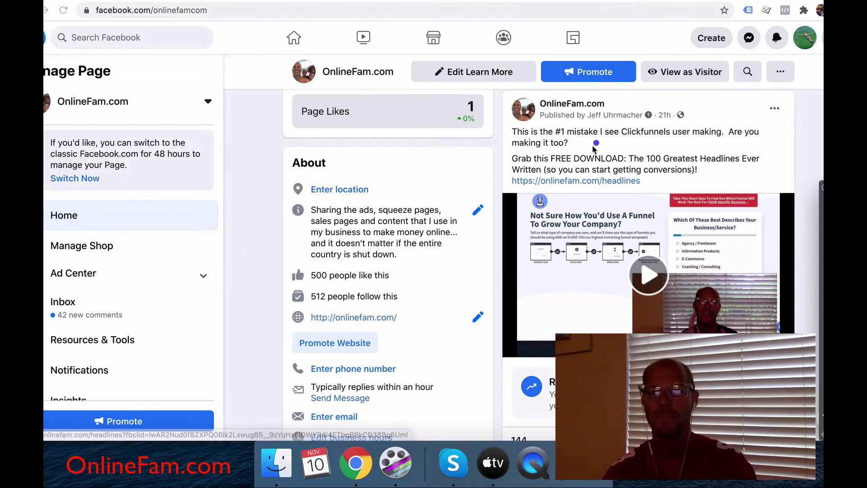
pyautogui.click(562, 144)
pyautogui.moveTo(562, 144); pyautogui.dragTo(694, 142)
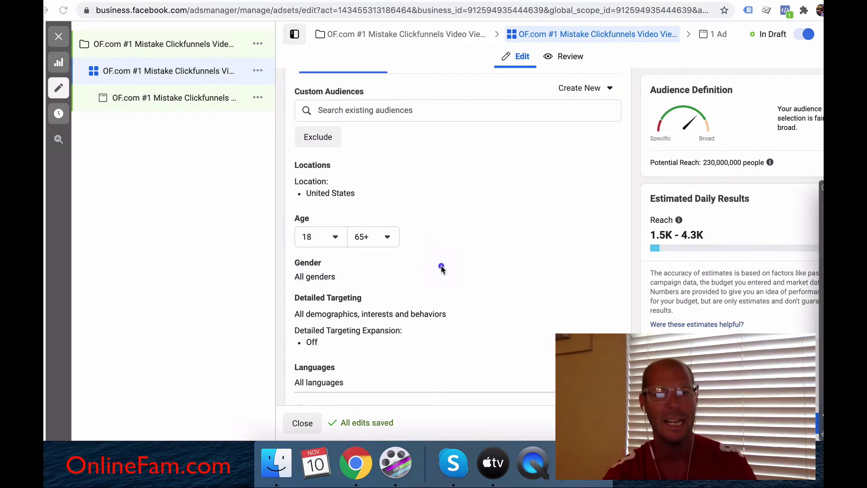
# Set the audience age to 34–46 and gender to Men, keeping the United States location.
pyautogui.moveTo(429, 209)
pyautogui.mouseDown()
pyautogui.moveTo(280, 209)
pyautogui.moveTo(278, 401)
pyautogui.moveTo(463, 400)
pyautogui.moveTo(465, 212)
pyautogui.moveTo(360, 199)
pyautogui.moveTo(298, 205)
pyautogui.moveTo(281, 252)
pyautogui.moveTo(277, 393)
pyautogui.mouseUp()
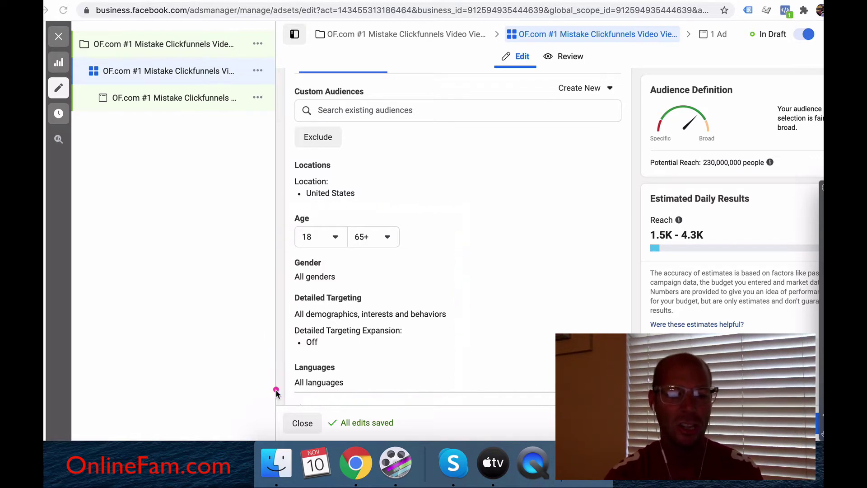
pyautogui.click(335, 239)
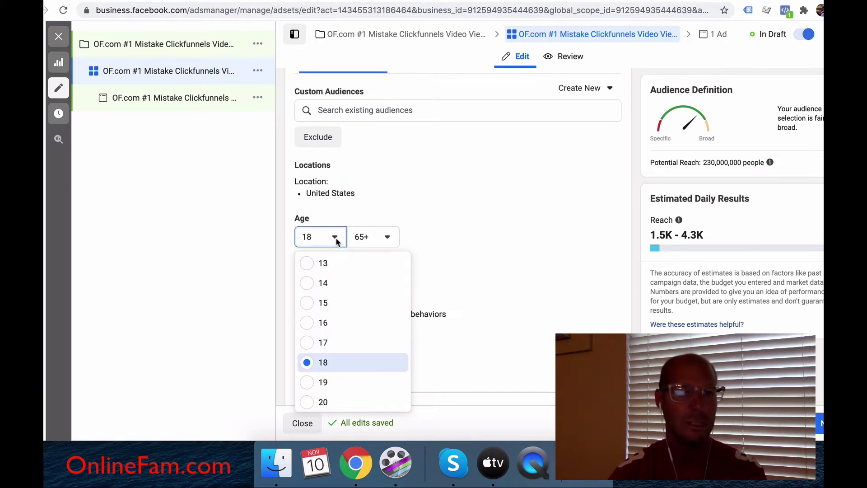
pyautogui.scroll(-3, 340, 302)
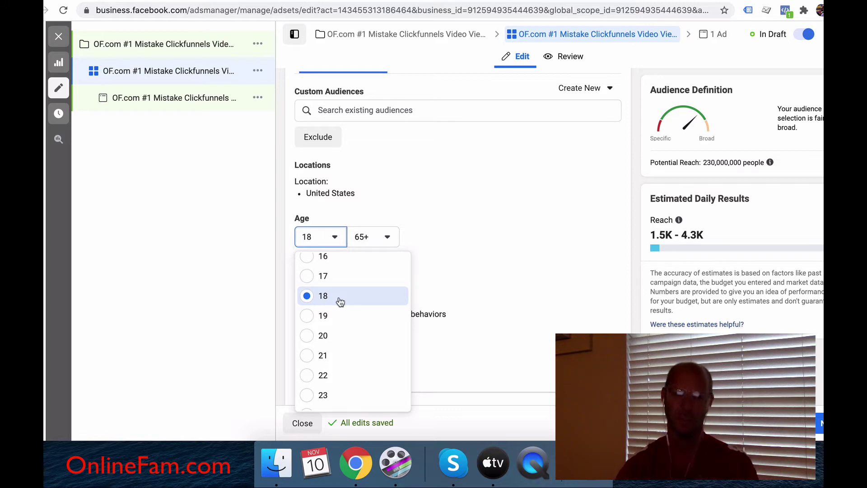
pyautogui.scroll(-10, 340, 302)
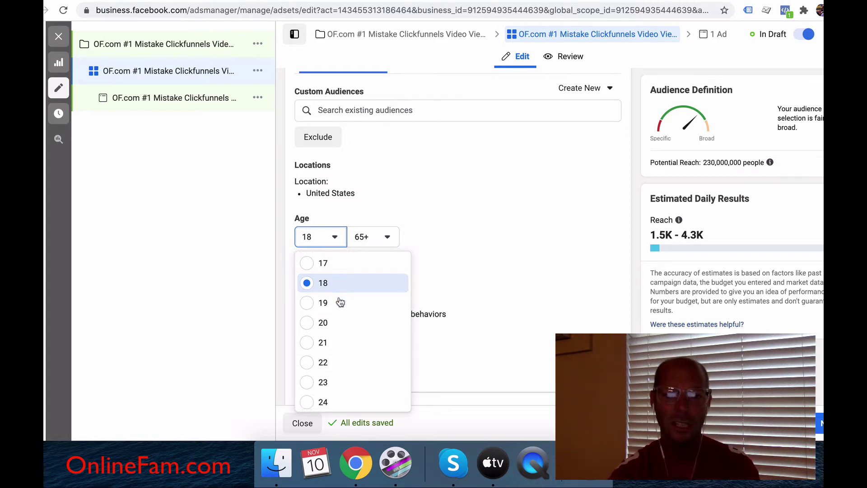
pyautogui.scroll(-2, 339, 300)
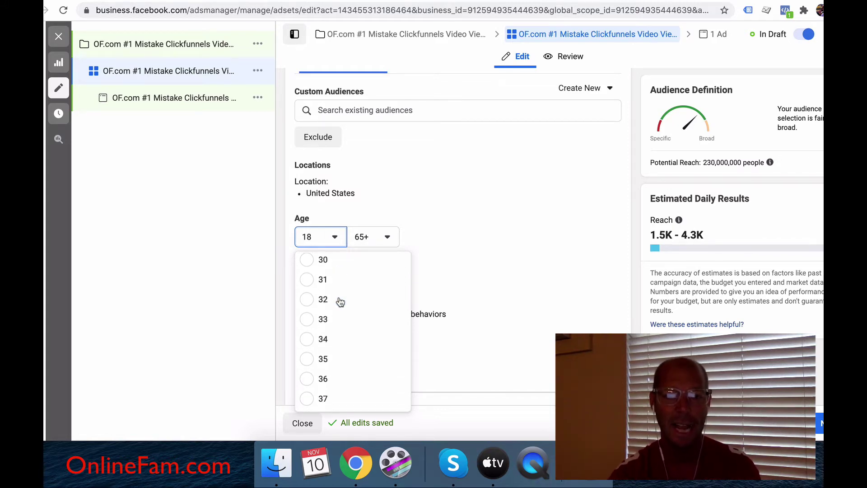
pyautogui.click(313, 336)
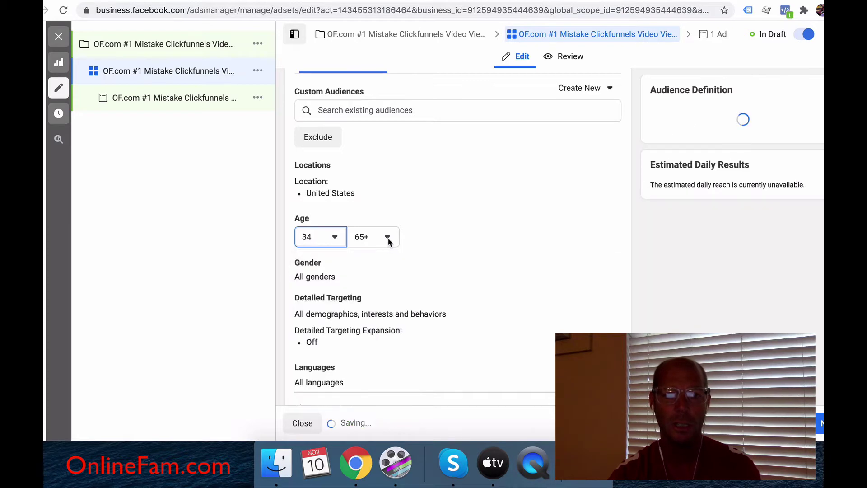
pyautogui.click(387, 237)
pyautogui.scroll(8, 384, 287)
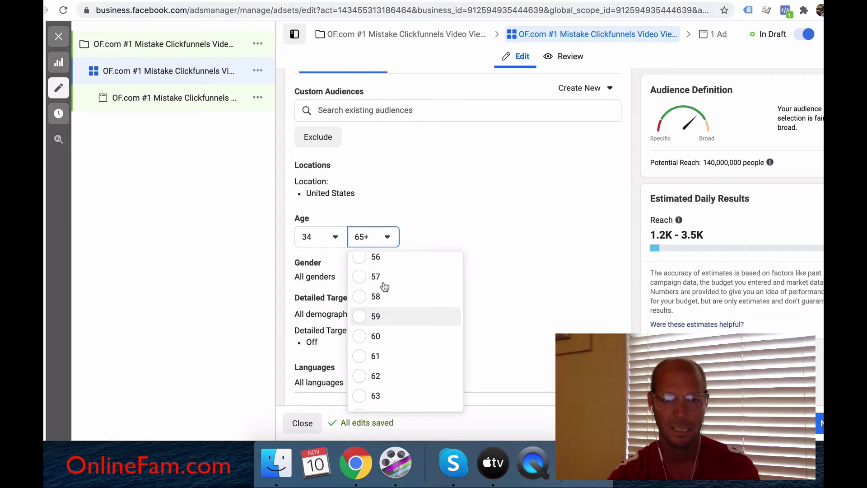
pyautogui.scroll(4, 384, 287)
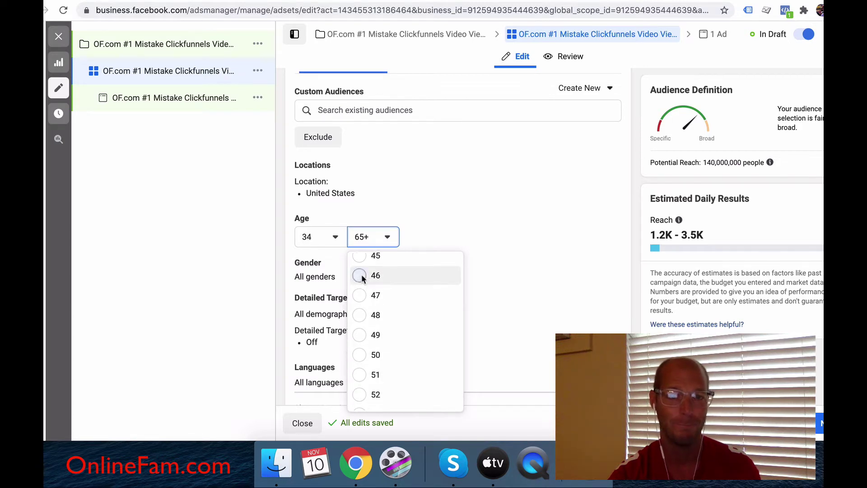
pyautogui.click(361, 275)
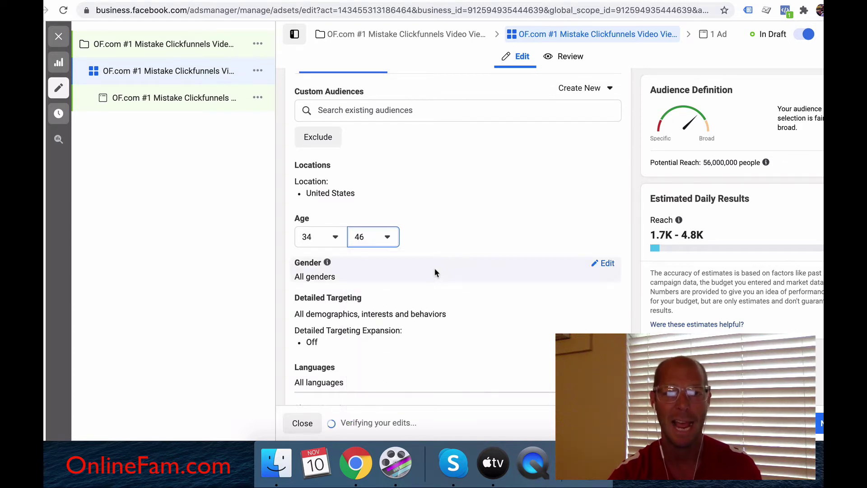
pyautogui.click(605, 263)
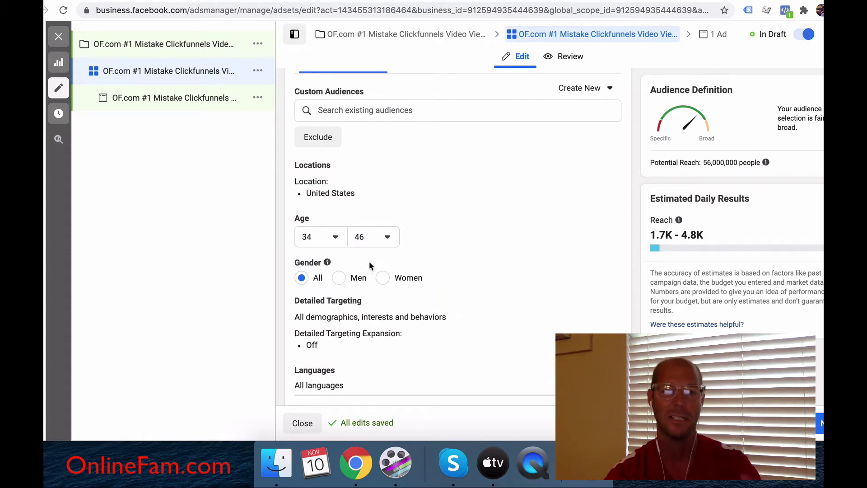
pyautogui.click(356, 275)
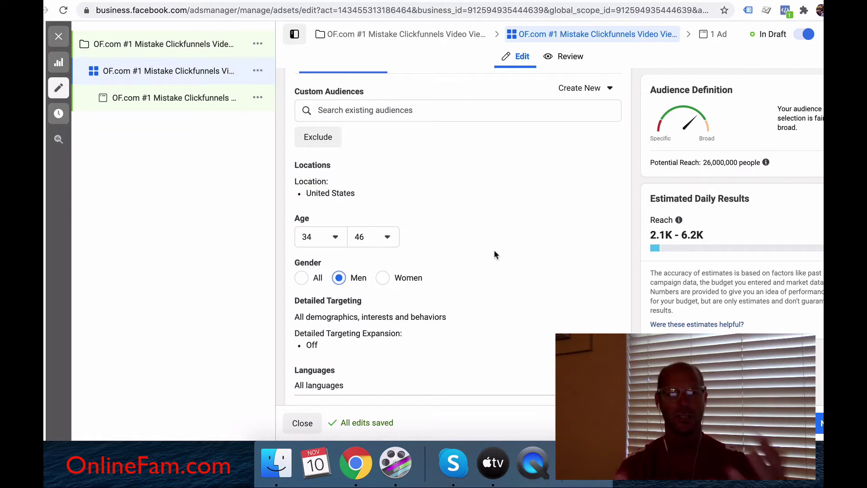
# Edit Detailed Targeting and expand Interests > Business and industry.
pyautogui.scroll(-3, 494, 251)
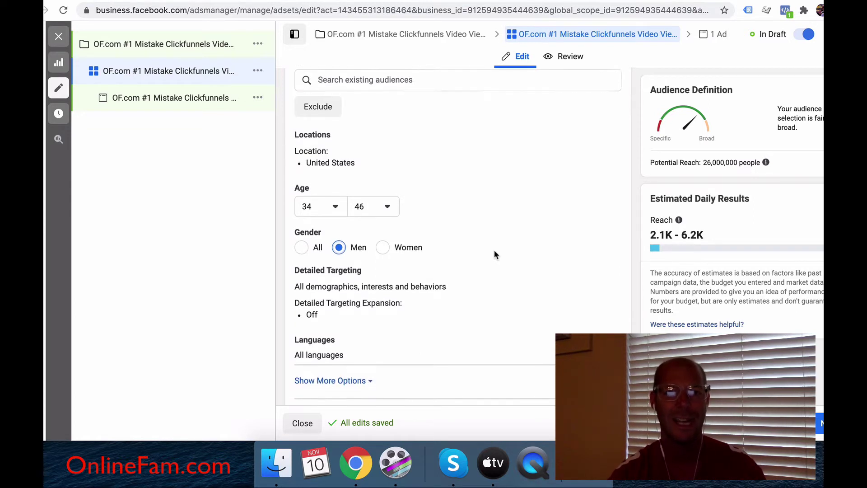
pyautogui.scroll(-2, 494, 254)
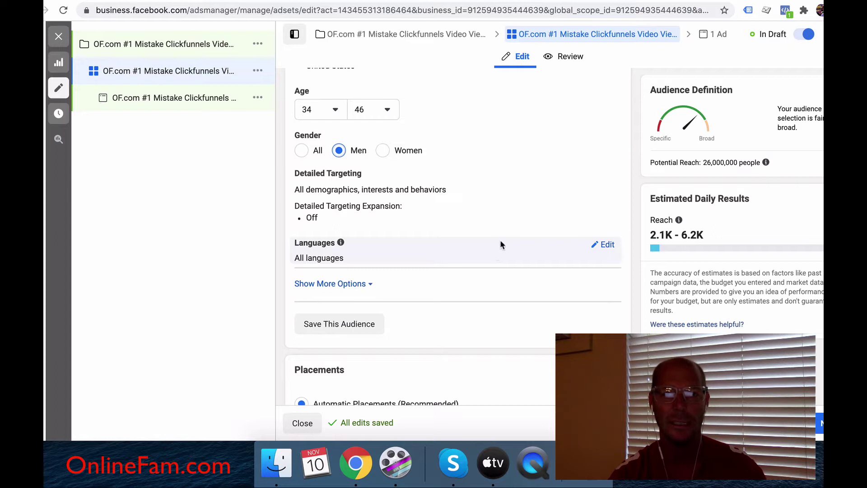
pyautogui.click(469, 205)
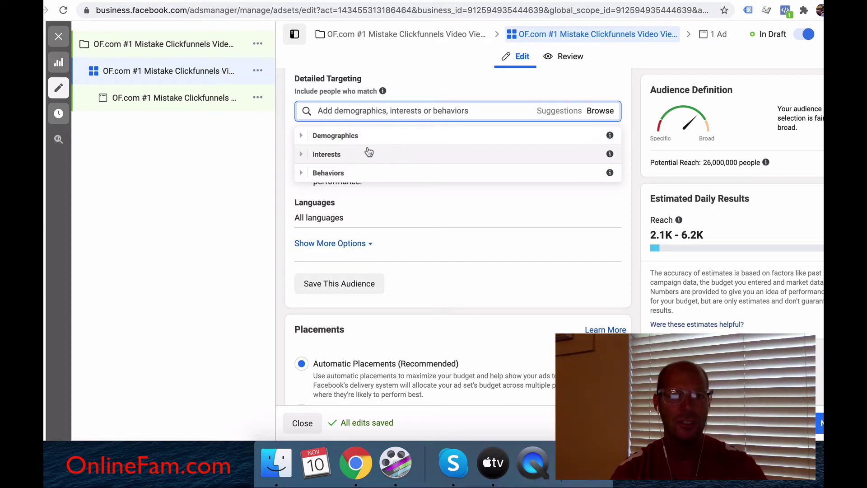
pyautogui.click(301, 154)
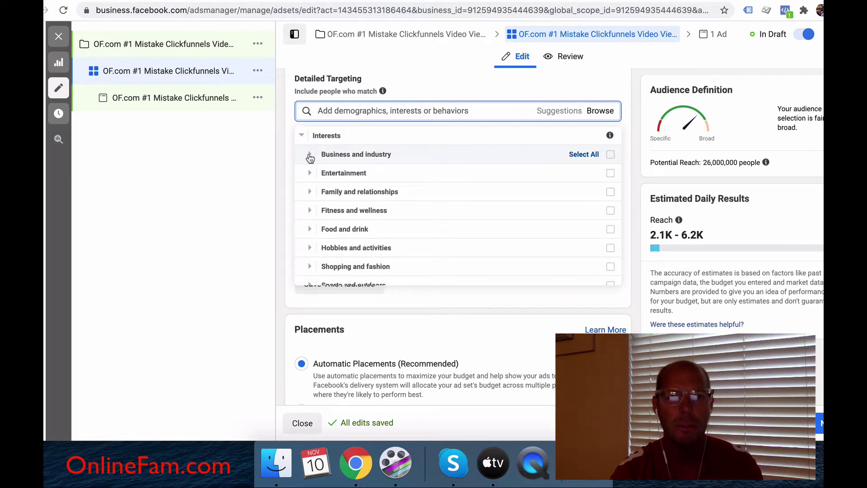
pyautogui.click(310, 156)
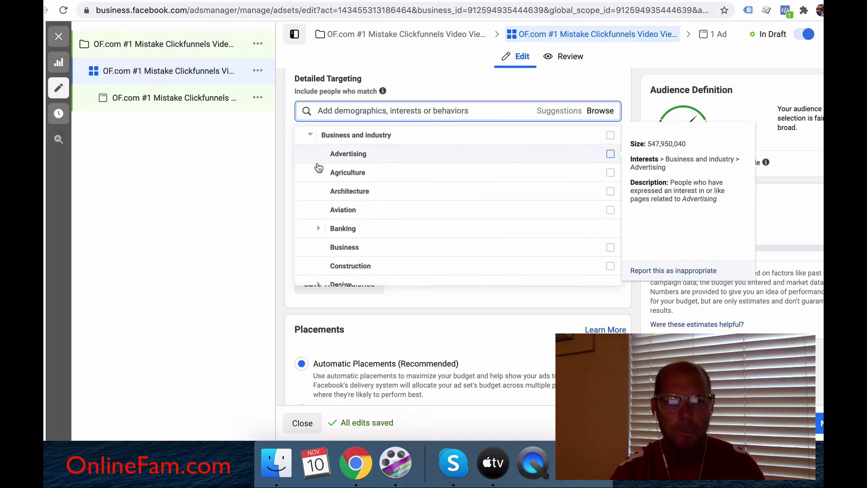
# Expand the Online subcategory and review its interests, like Email marketing at 16,955,044 people.
pyautogui.scroll(-8, 318, 167)
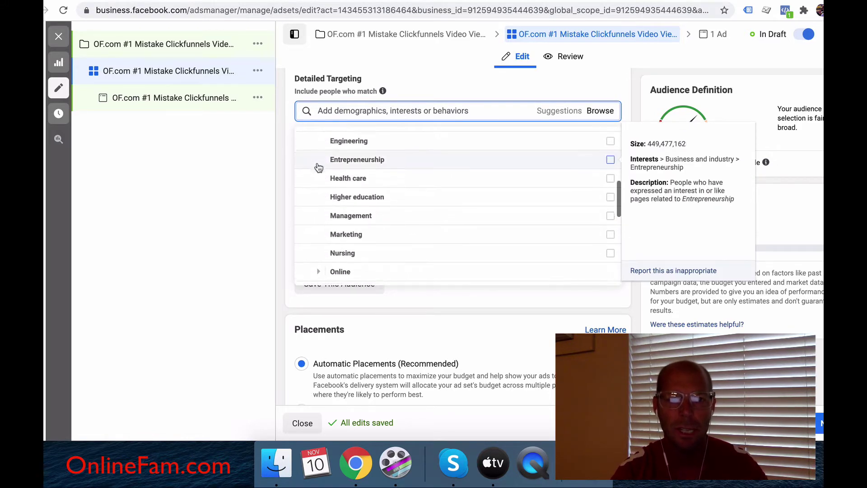
pyautogui.scroll(6, 318, 167)
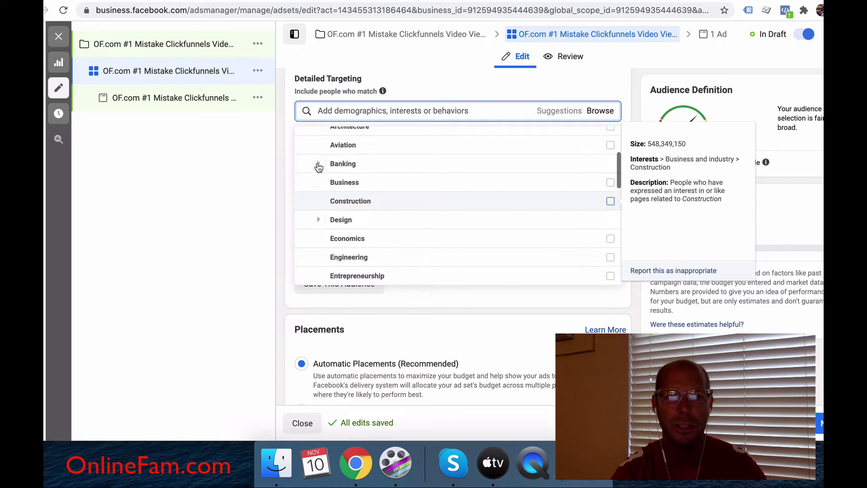
pyautogui.scroll(-5, 318, 167)
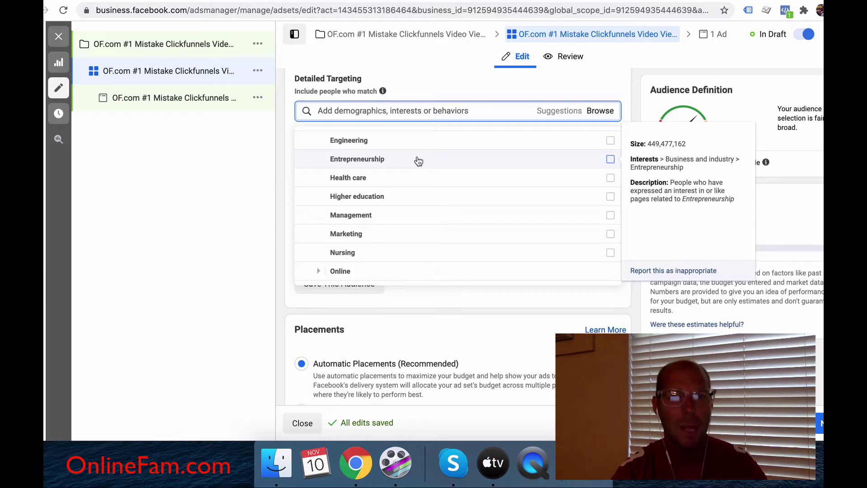
pyautogui.scroll(-3, 417, 161)
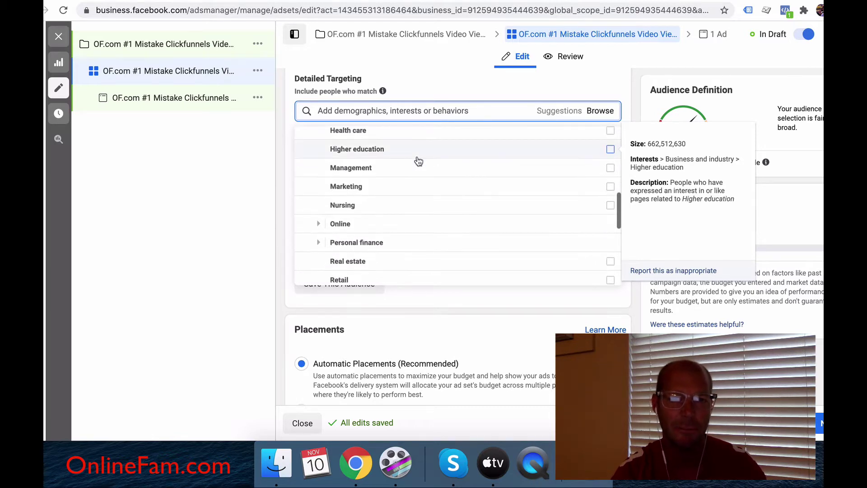
pyautogui.click(321, 224)
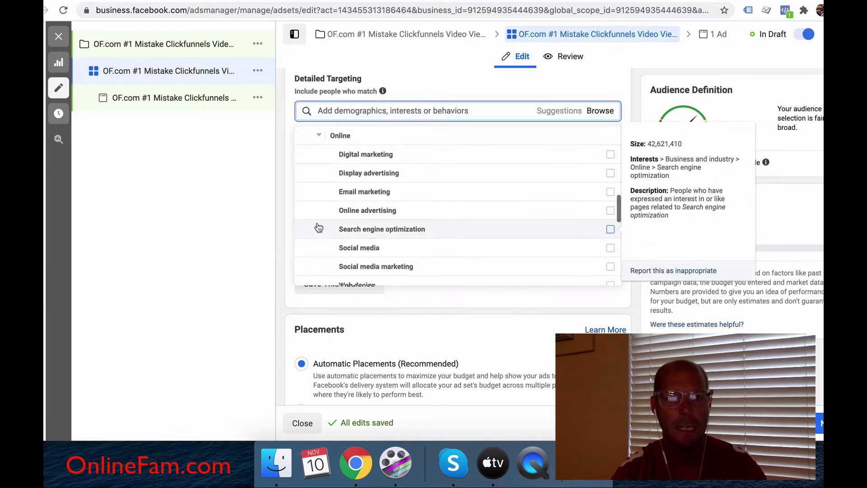
pyautogui.click(392, 155)
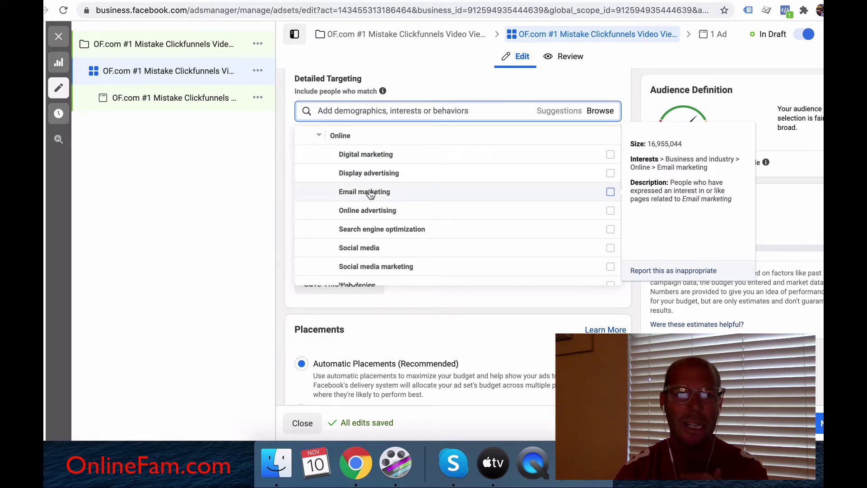
pyautogui.scroll(-3, 370, 193)
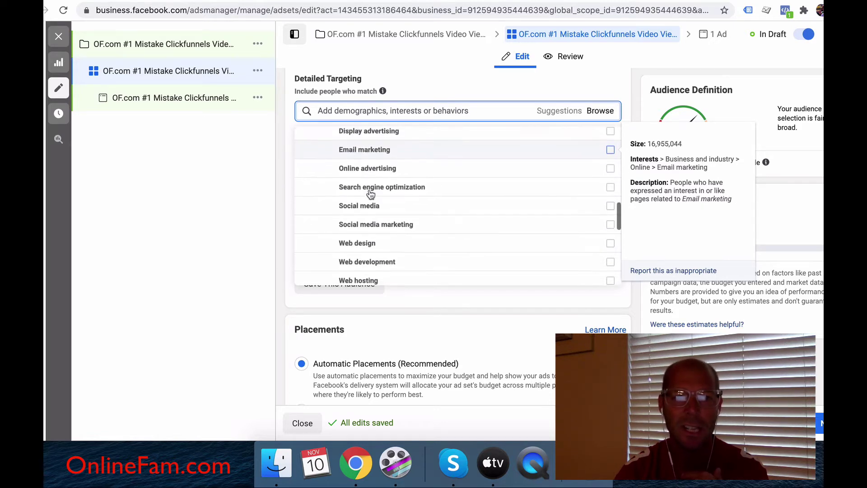
pyautogui.scroll(-1, 370, 193)
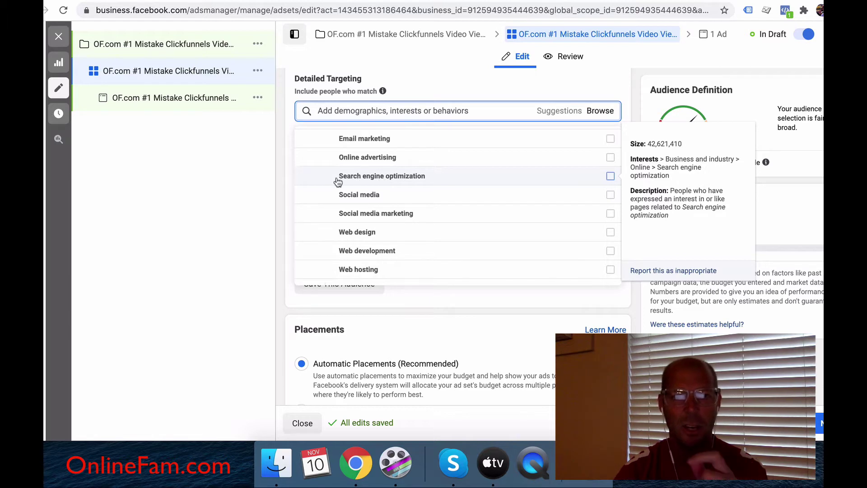
pyautogui.scroll(-2, 347, 208)
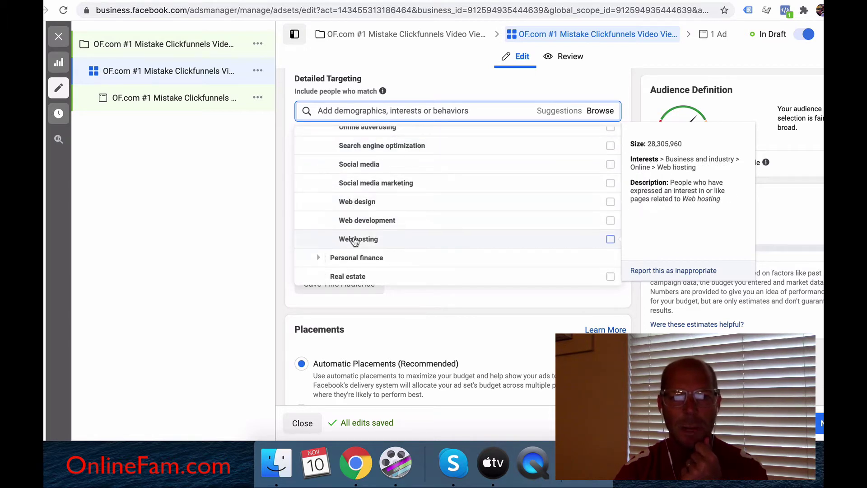
pyautogui.scroll(6, 361, 224)
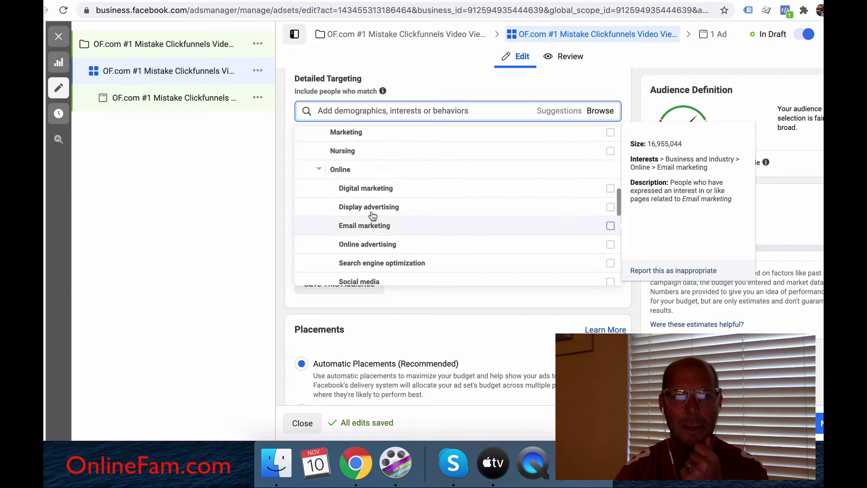
# Add Digital marketing as an interest, bringing potential reach to 2,100,000 people.
pyautogui.click(394, 188)
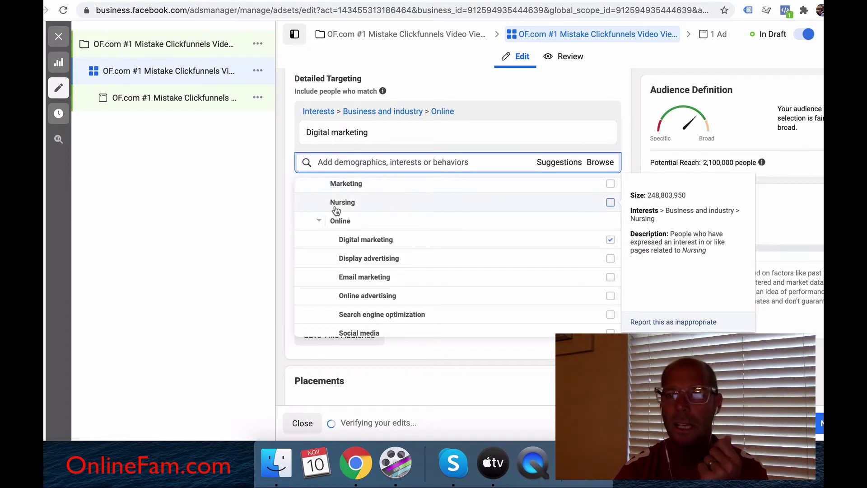
pyautogui.click(319, 221)
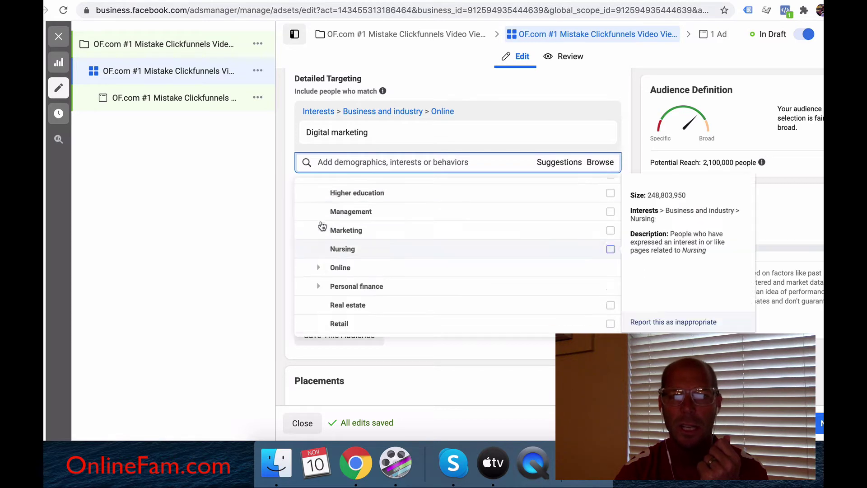
pyautogui.scroll(5, 322, 226)
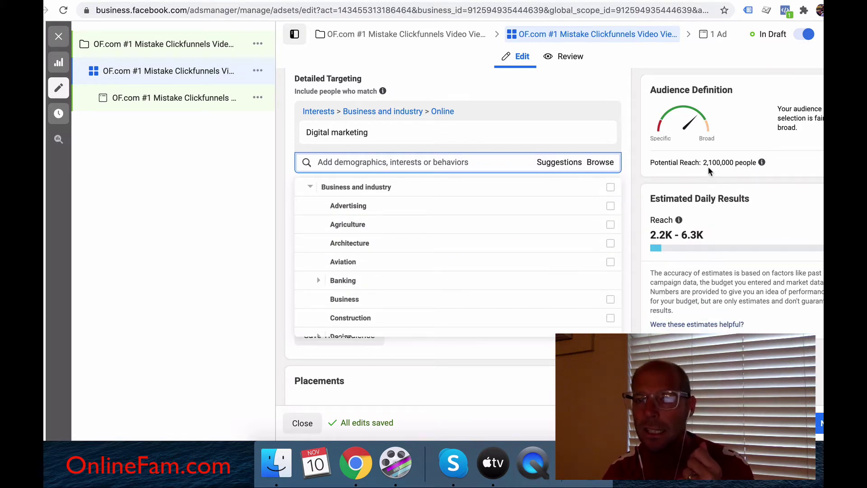
pyautogui.click(706, 171)
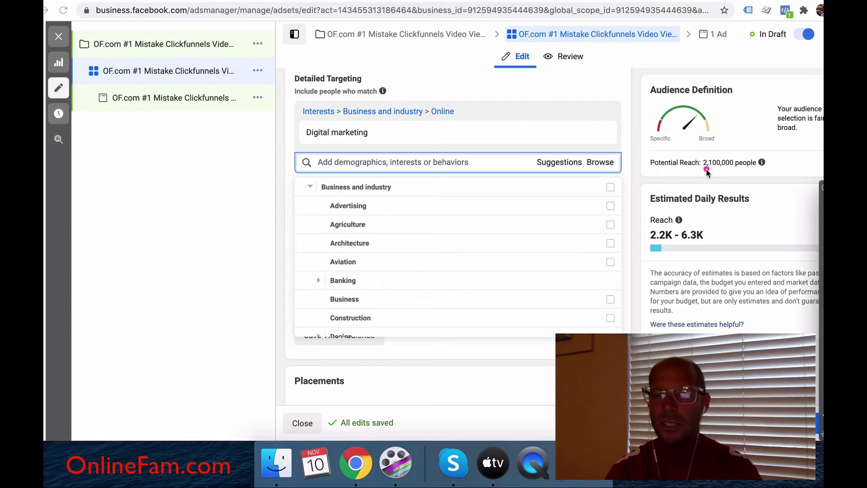
pyautogui.moveTo(708, 171)
pyautogui.mouseDown()
pyautogui.moveTo(770, 171)
pyautogui.moveTo(767, 152)
pyautogui.moveTo(718, 153)
pyautogui.moveTo(699, 162)
pyautogui.moveTo(703, 172)
pyautogui.mouseUp()
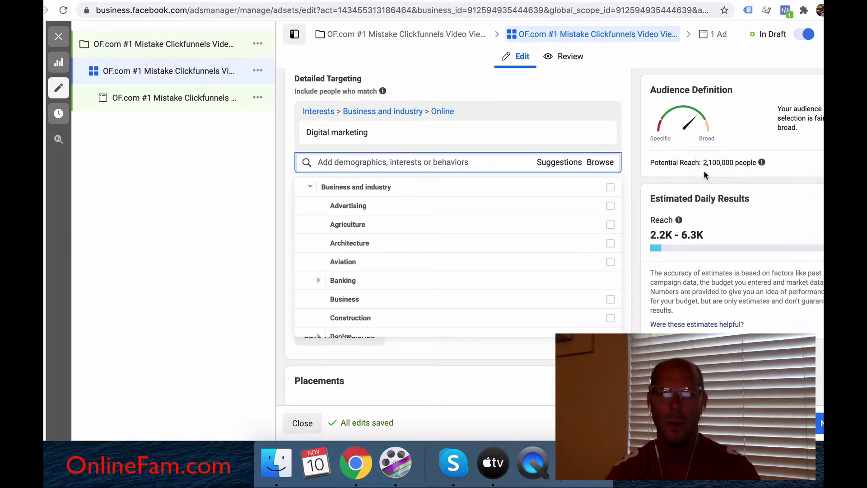
pyautogui.click(274, 216)
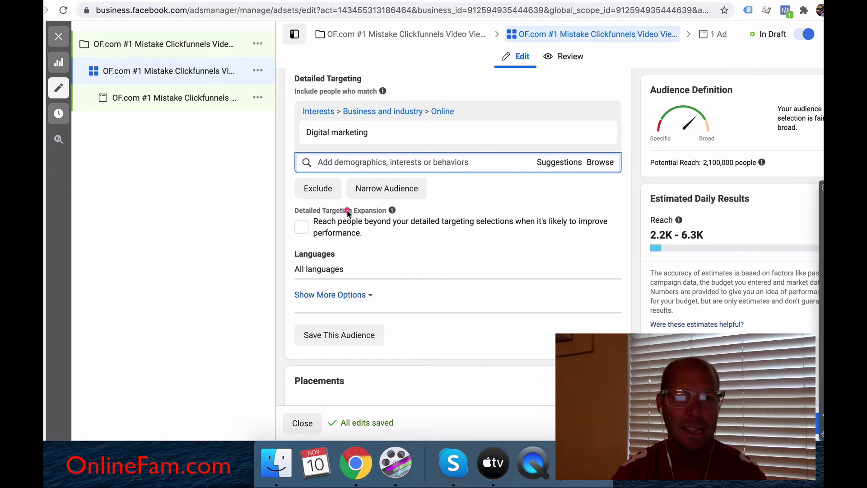
# Scroll past Placements to the ThruPlay optimization, Impression charging and Standard delivery settings.
pyautogui.click(298, 221)
pyautogui.moveTo(298, 223); pyautogui.dragTo(392, 224)
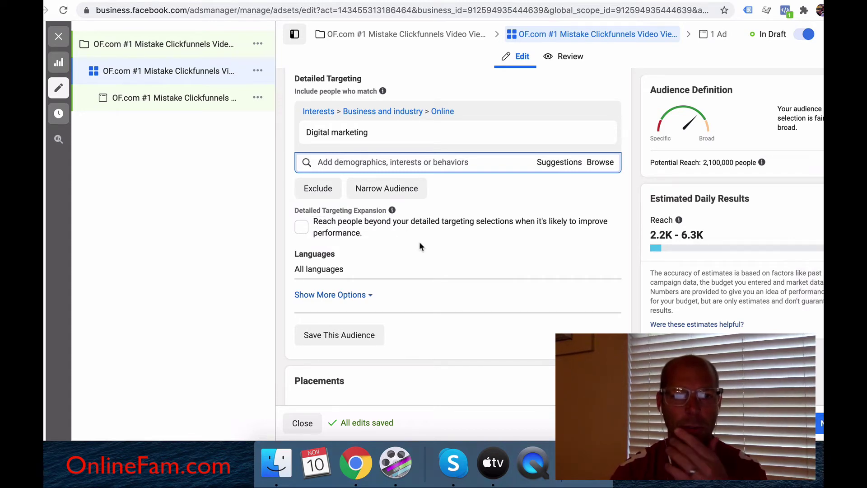
pyautogui.scroll(-1, 419, 241)
pyautogui.click(371, 284)
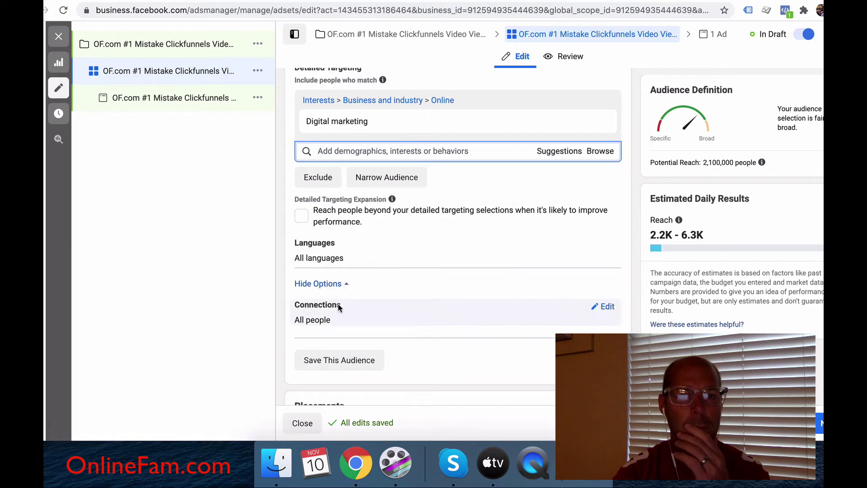
pyautogui.click(337, 286)
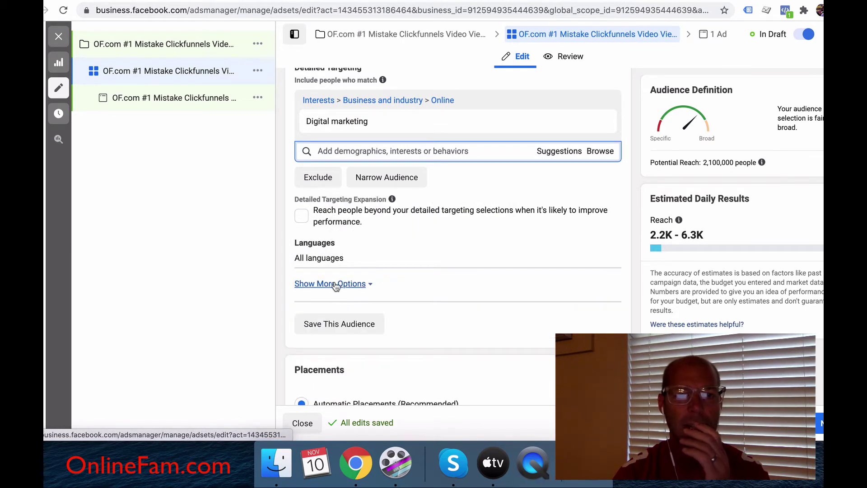
pyautogui.scroll(-5, 422, 266)
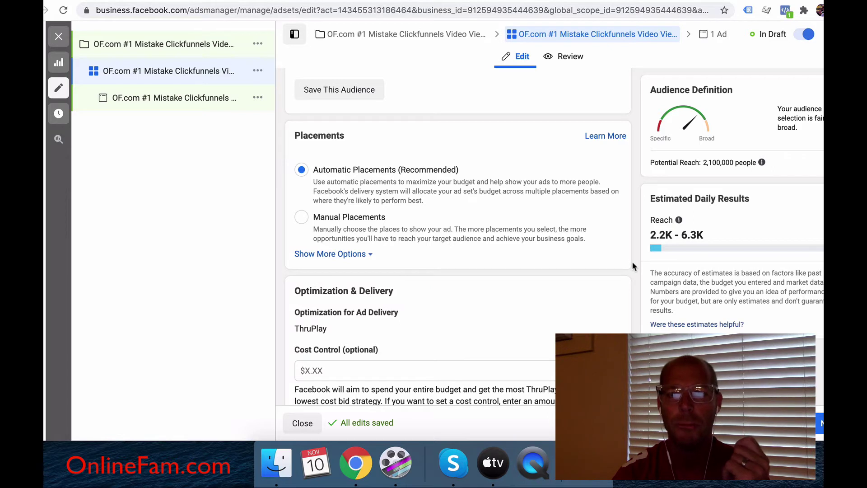
pyautogui.scroll(-1, 634, 263)
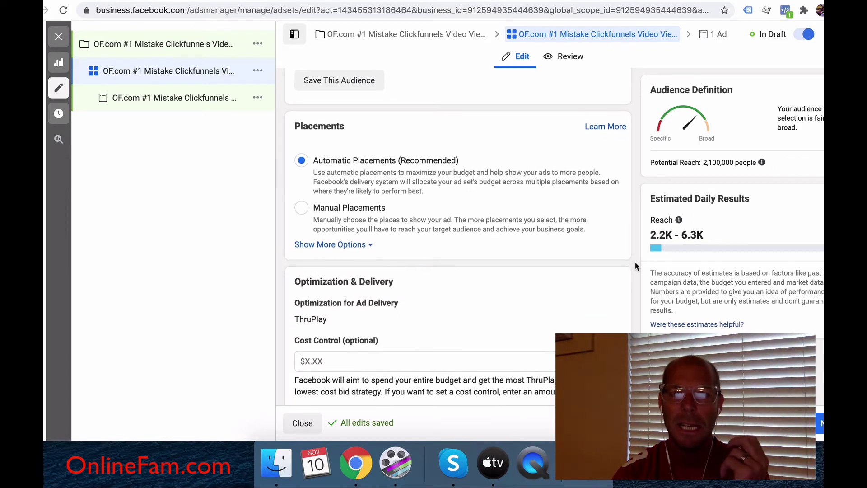
pyautogui.scroll(-1, 635, 266)
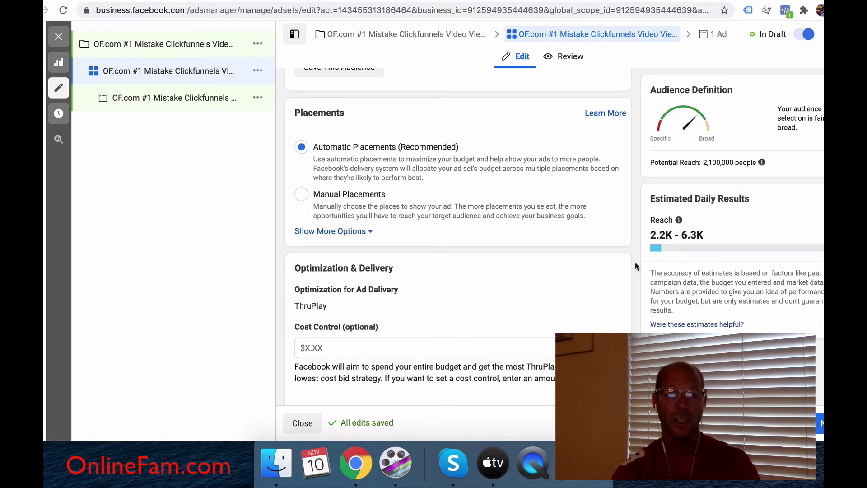
pyautogui.scroll(-5, 635, 261)
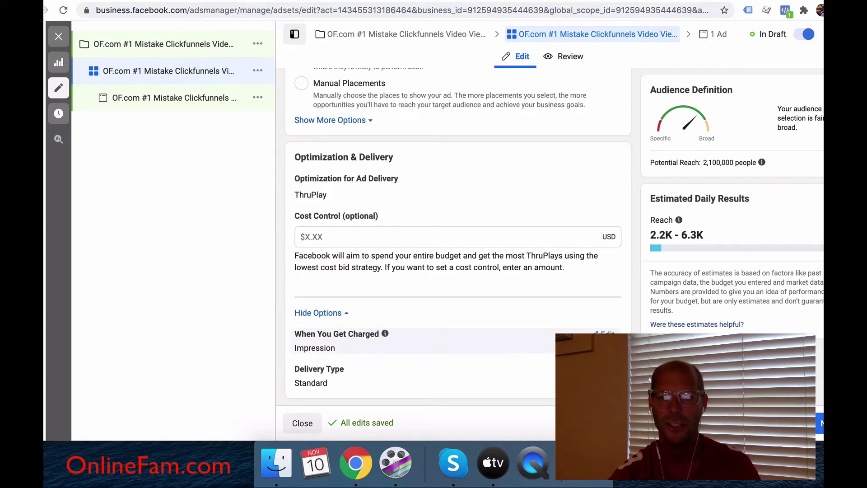
# Change When You Get Charged from Impression to ThruPlay.
pyautogui.click(605, 333)
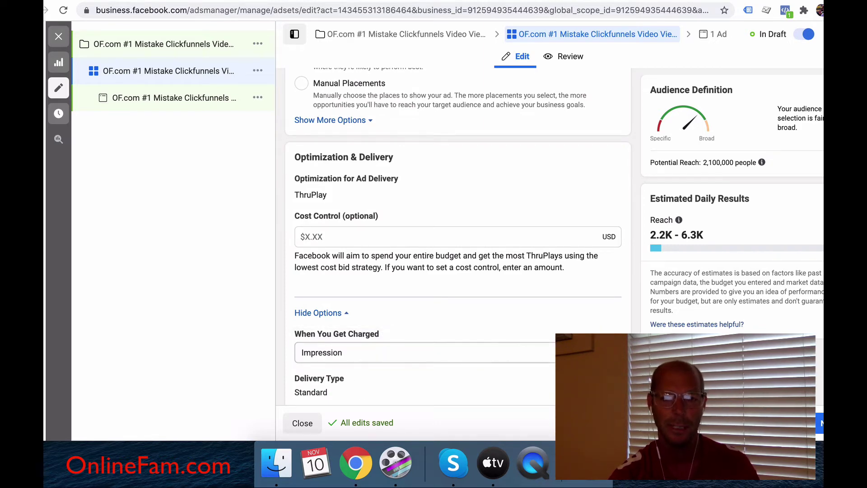
pyautogui.click(541, 354)
pyautogui.click(468, 401)
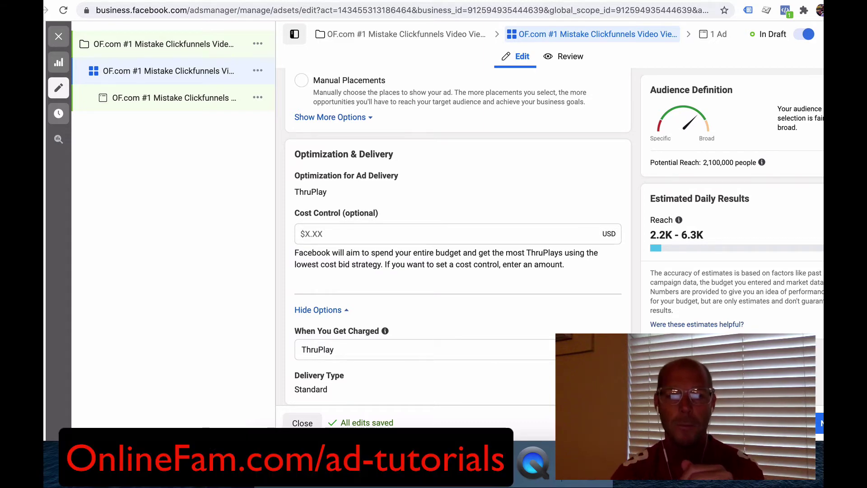
# Look over the rest of the ad set form, then switch to the OnlineFam.com Facebook page.
pyautogui.scroll(-1, 458, 248)
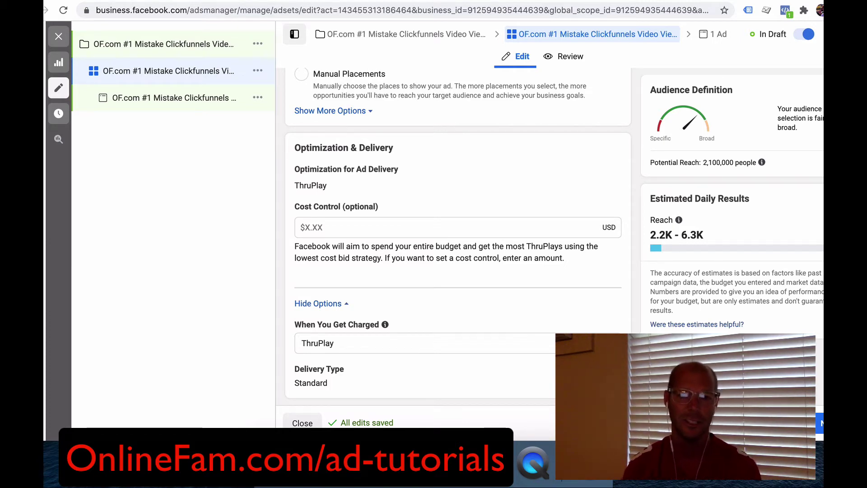
pyautogui.scroll(8, 458, 247)
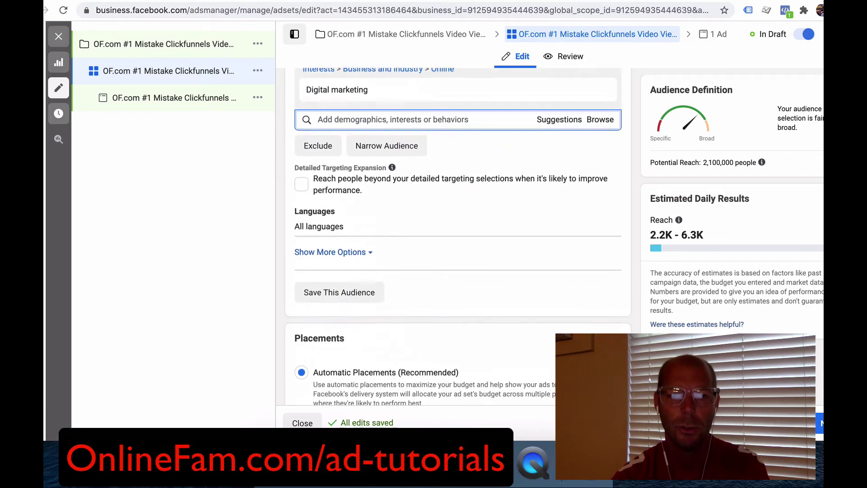
pyautogui.scroll(-1, 458, 236)
pyautogui.scroll(-7, 458, 236)
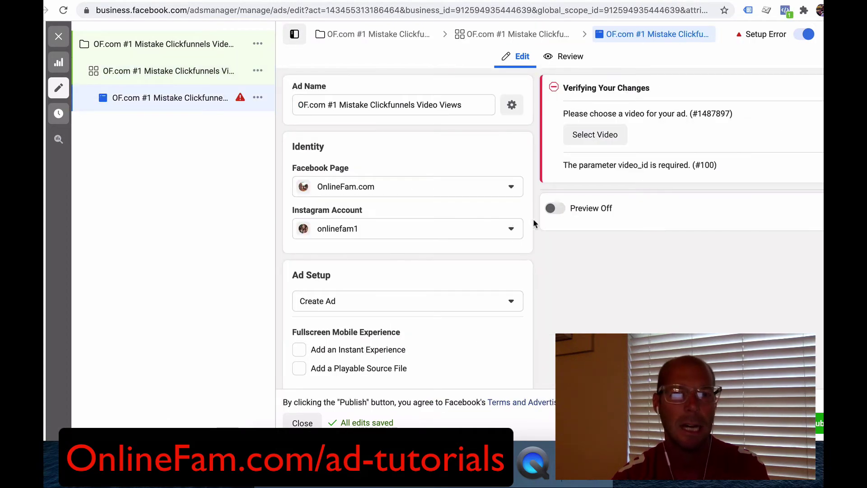
pyautogui.scroll(-3, 533, 219)
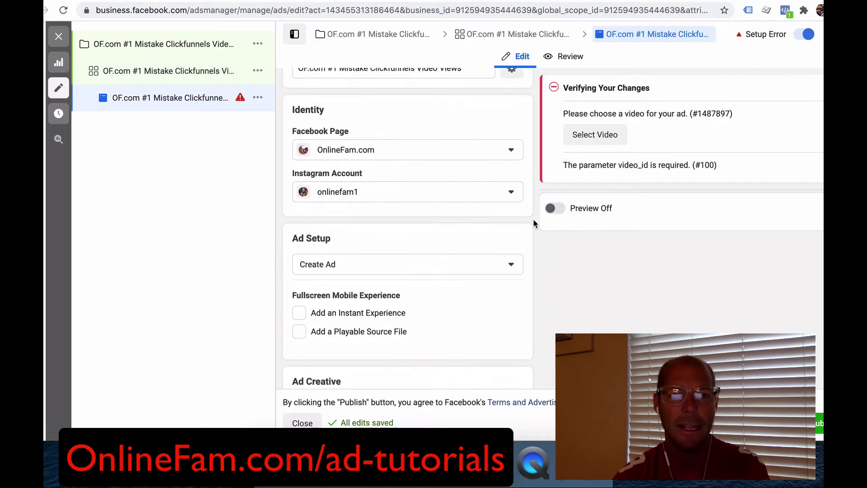
pyautogui.click(644, 1)
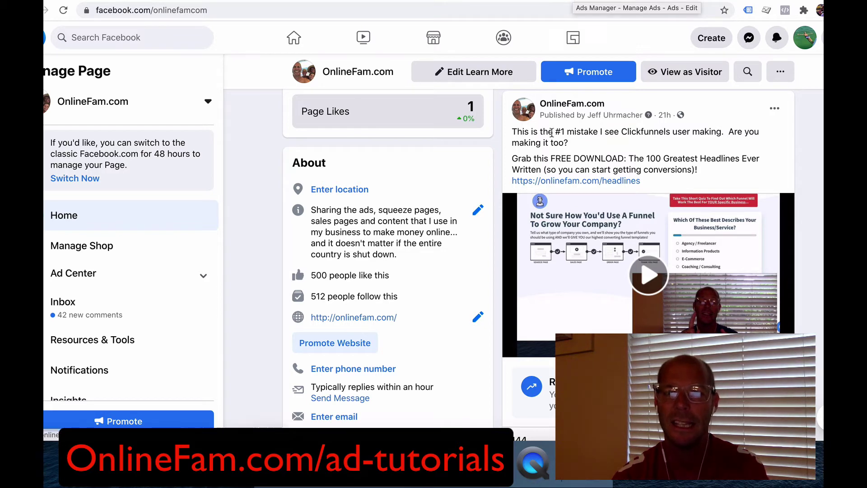
# Circle the ClickFunnels post's 144 People Reached, then return to the Ads Manager ad editor.
pyautogui.scroll(-2, 553, 136)
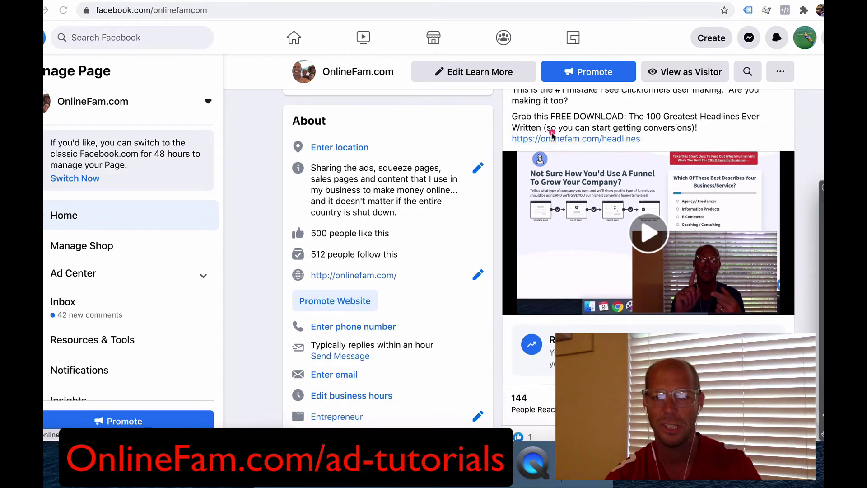
pyautogui.moveTo(536, 386); pyautogui.dragTo(499, 413)
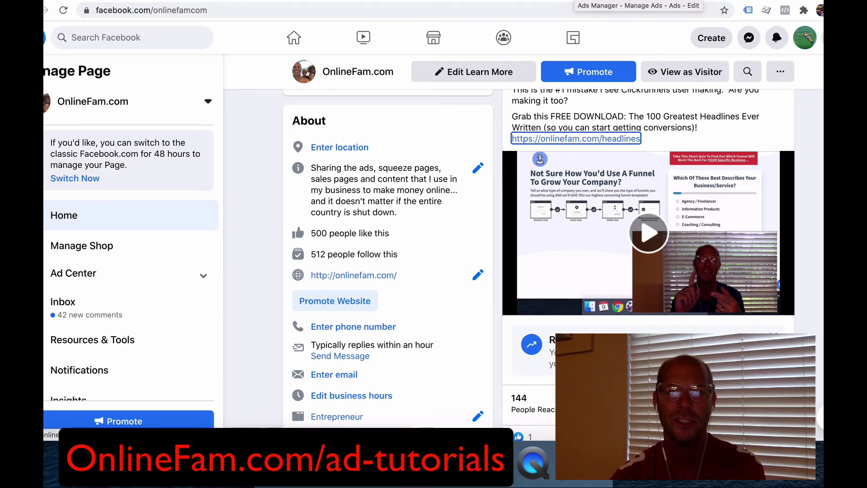
pyautogui.click(637, 2)
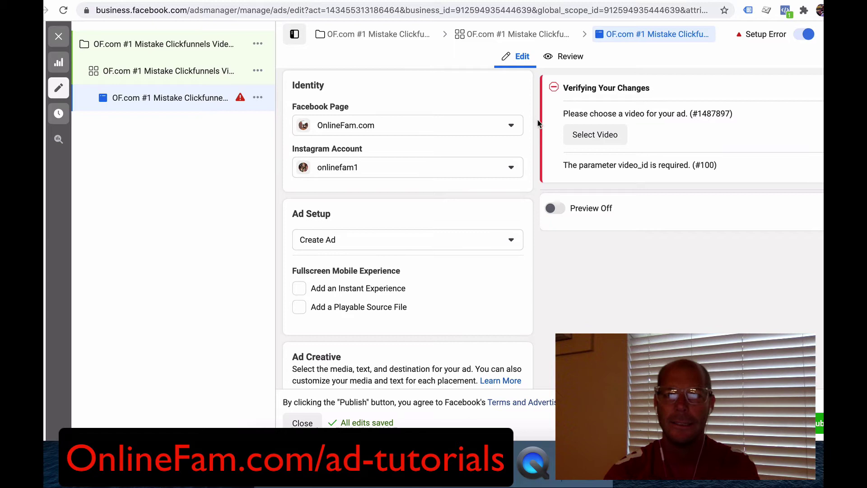
# Base the ad on the existing '#1 mistake' ClickFunnels video post from the OnlineFam.com page.
pyautogui.scroll(-1, 537, 138)
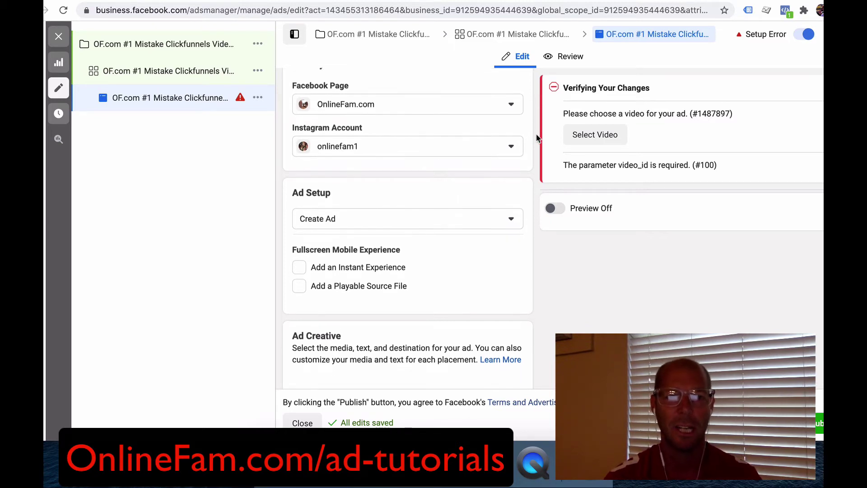
pyautogui.click(480, 215)
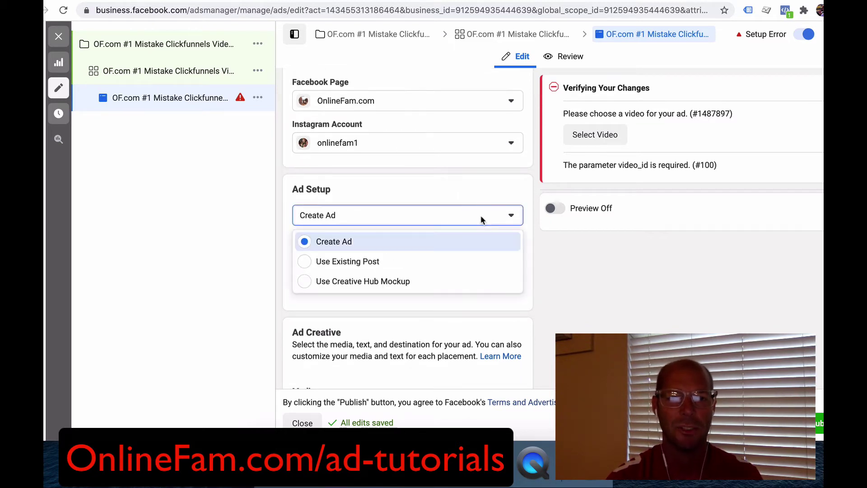
pyautogui.click(414, 264)
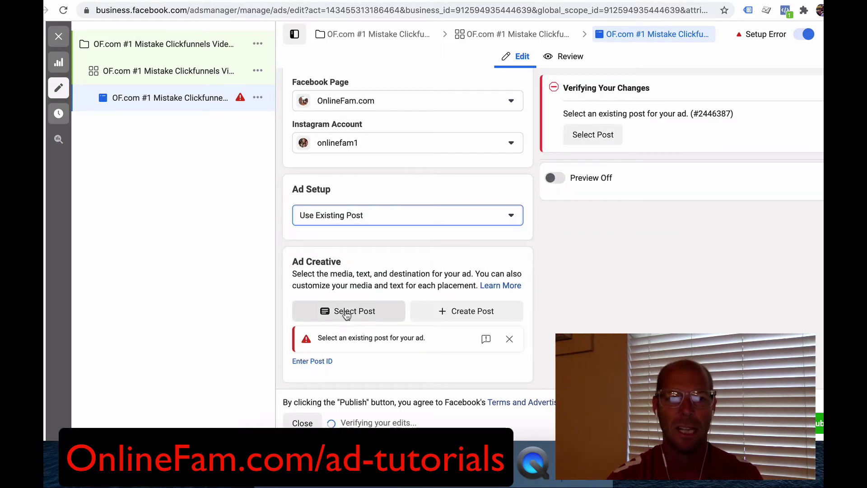
pyautogui.click(343, 313)
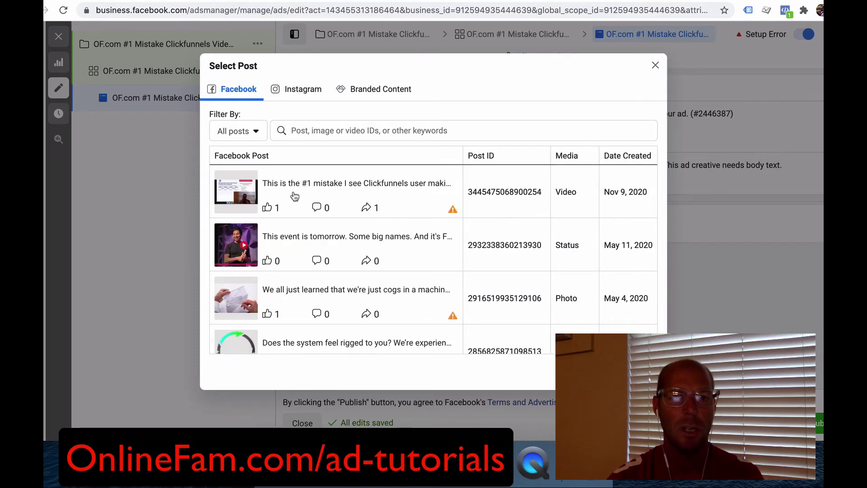
pyautogui.click(303, 194)
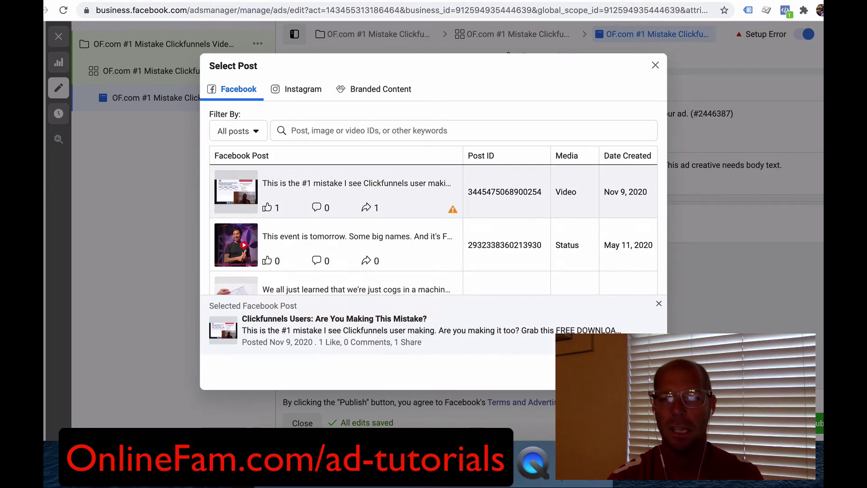
pyautogui.click(638, 375)
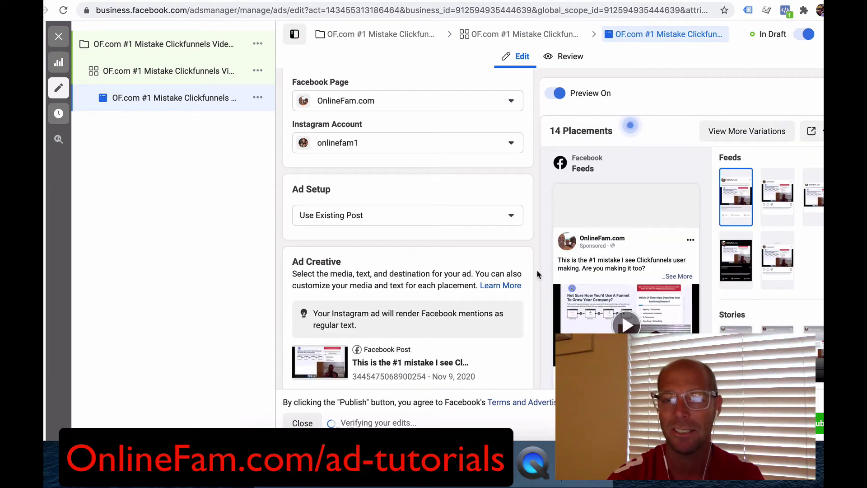
pyautogui.scroll(-1, 536, 270)
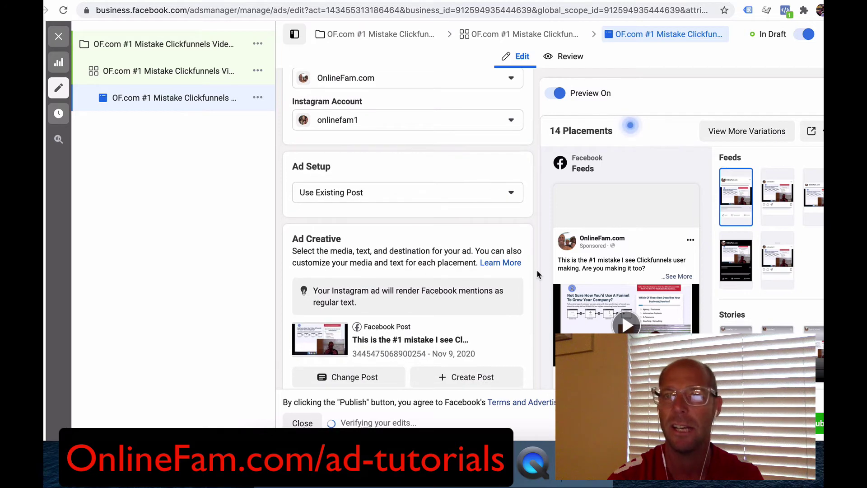
# On the OnlineFam.com page, underline the post's #1 mistake line and headlines link, then open onlinefam.com/headlines.
pyautogui.click(660, 1)
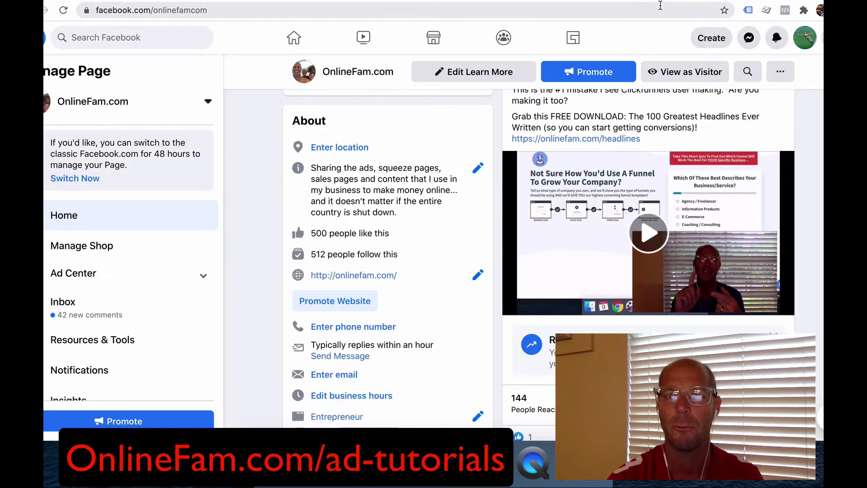
pyautogui.scroll(1, 669, 130)
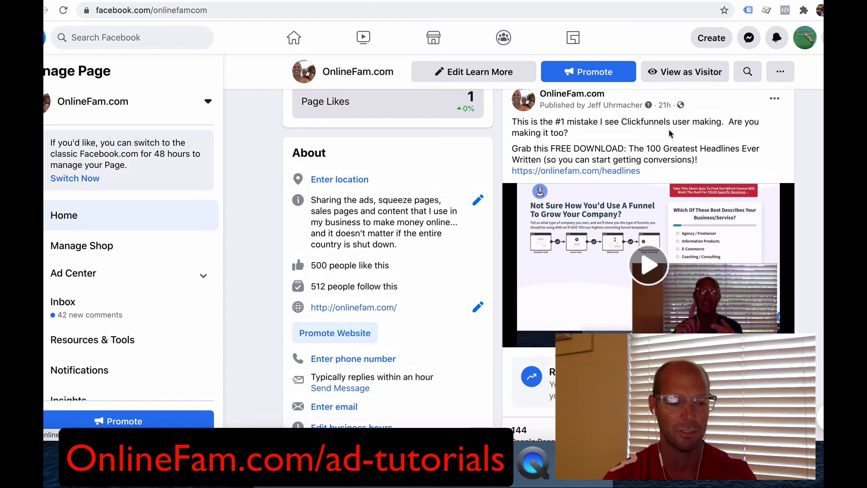
pyautogui.click(669, 131)
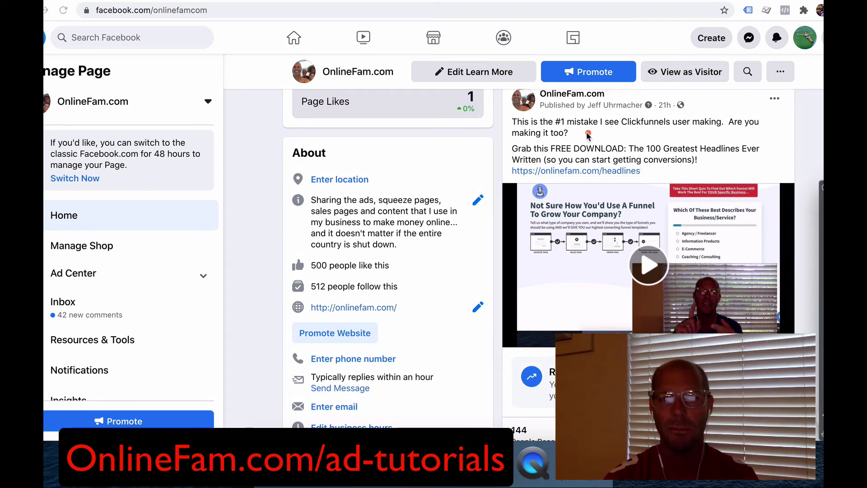
pyautogui.moveTo(555, 132); pyautogui.dragTo(723, 132)
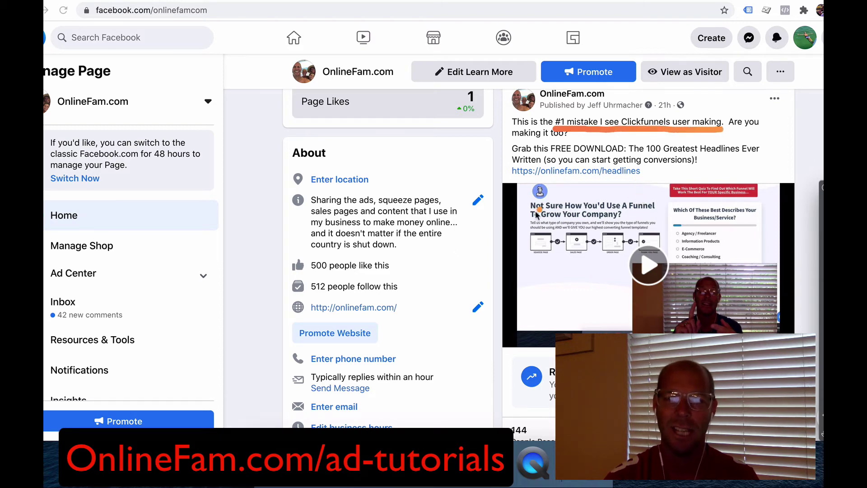
pyautogui.moveTo(512, 179); pyautogui.dragTo(644, 184)
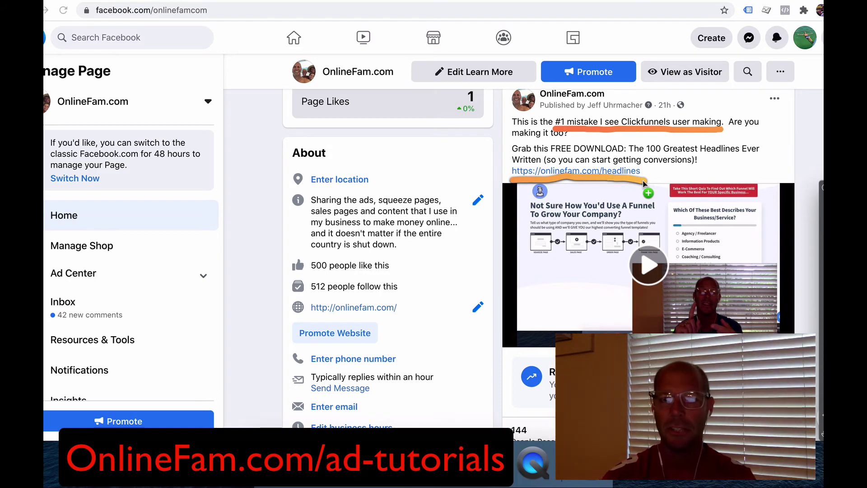
pyautogui.press('Escape')
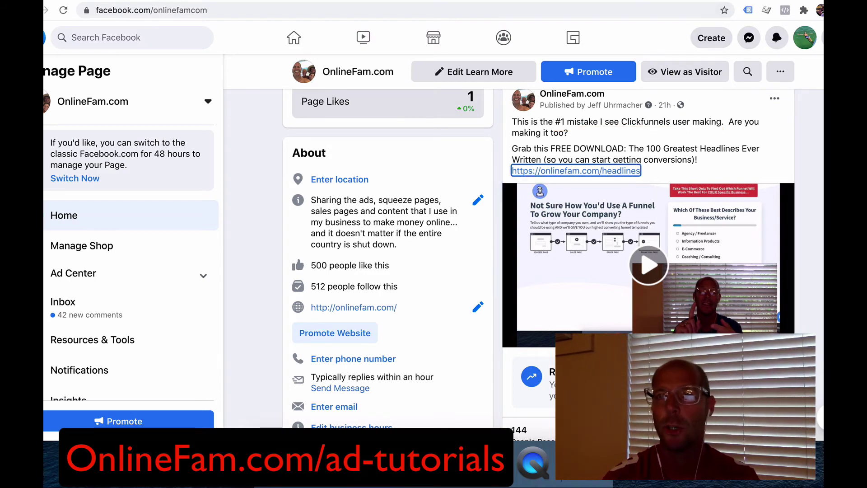
pyautogui.press('Return')
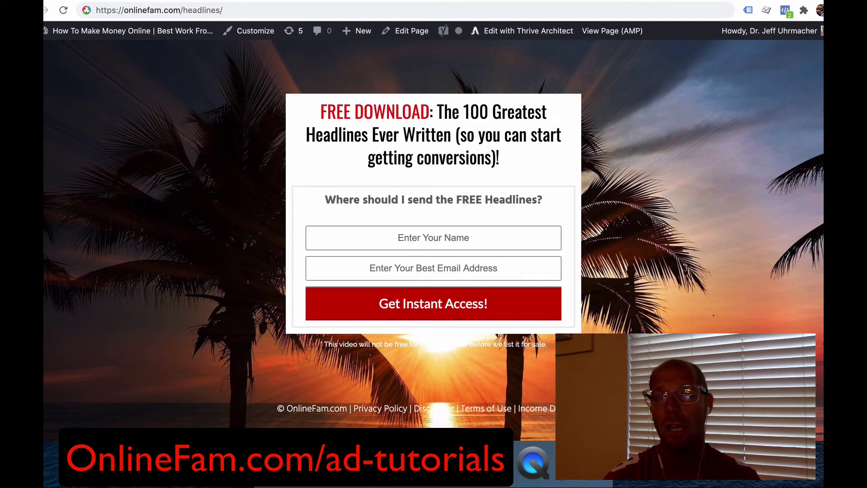
# Go back from the headlines opt-in page to the OnlineFam.com Facebook page.
pyautogui.hotkey('alt', 'Left')
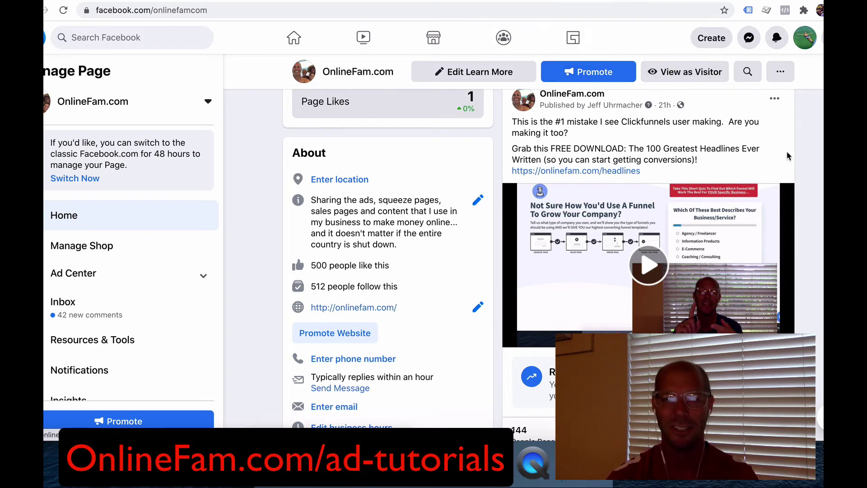
pyautogui.scroll(1, 786, 156)
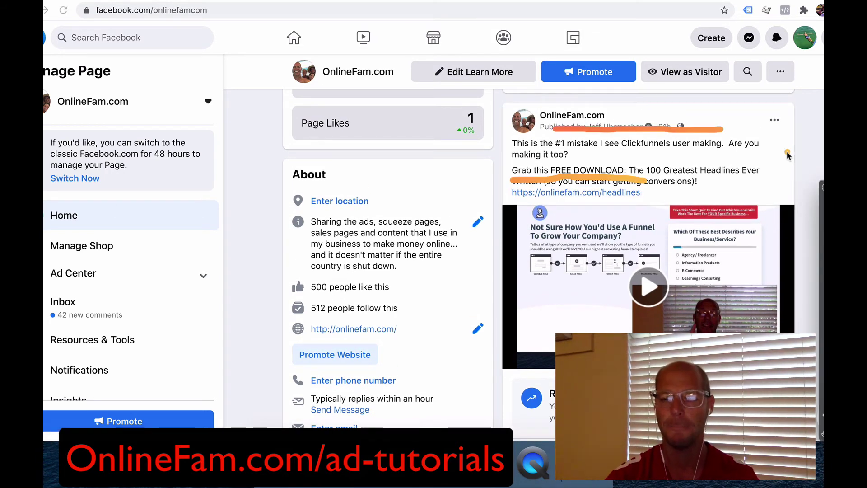
pyautogui.click(787, 156)
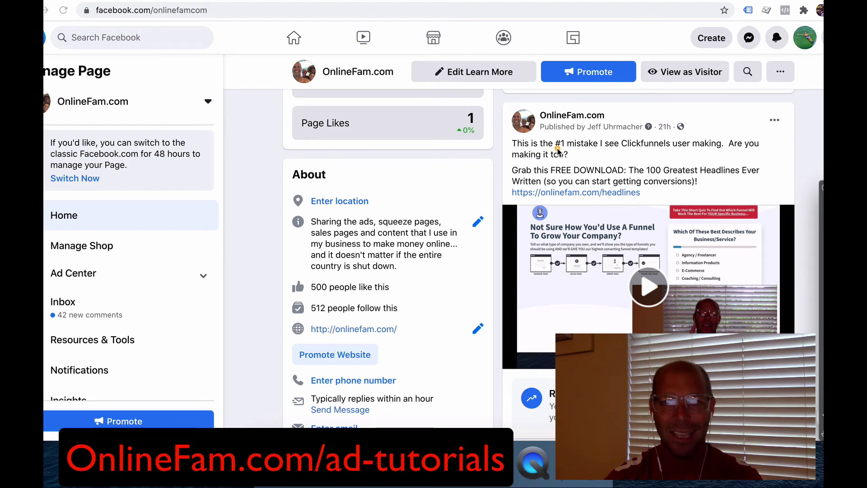
pyautogui.moveTo(555, 154); pyautogui.dragTo(720, 153)
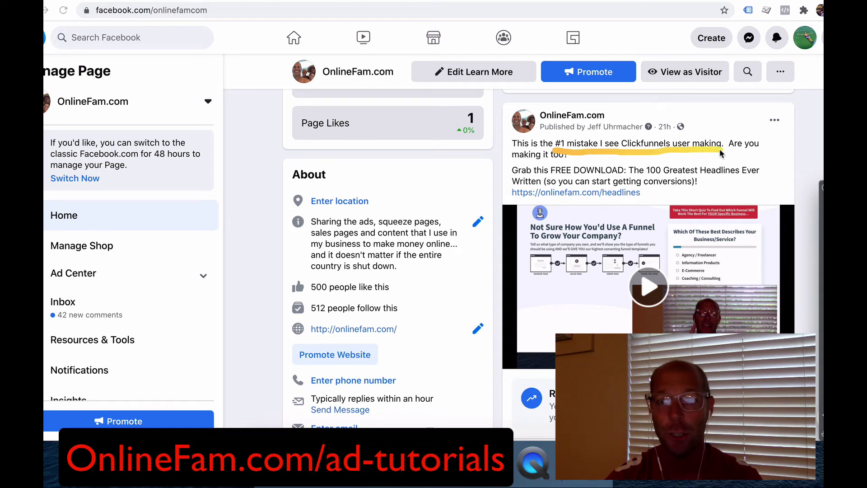
pyautogui.moveTo(584, 165); pyautogui.dragTo(585, 167)
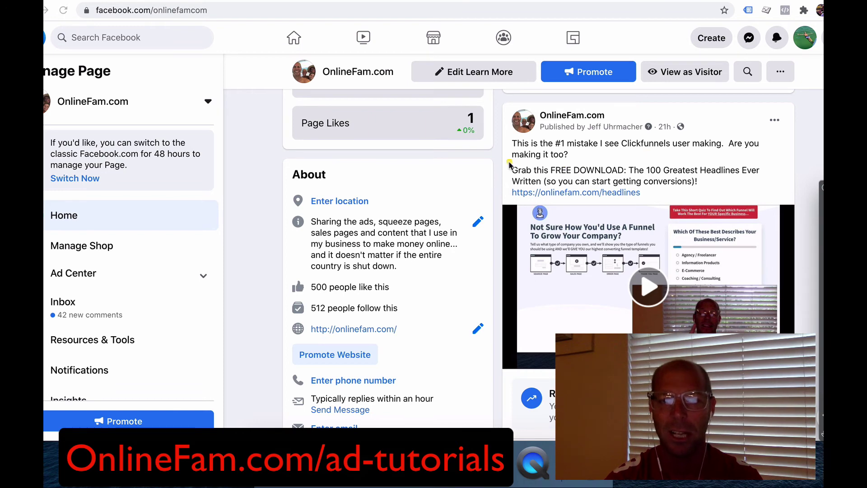
pyautogui.moveTo(507, 165); pyautogui.dragTo(575, 164)
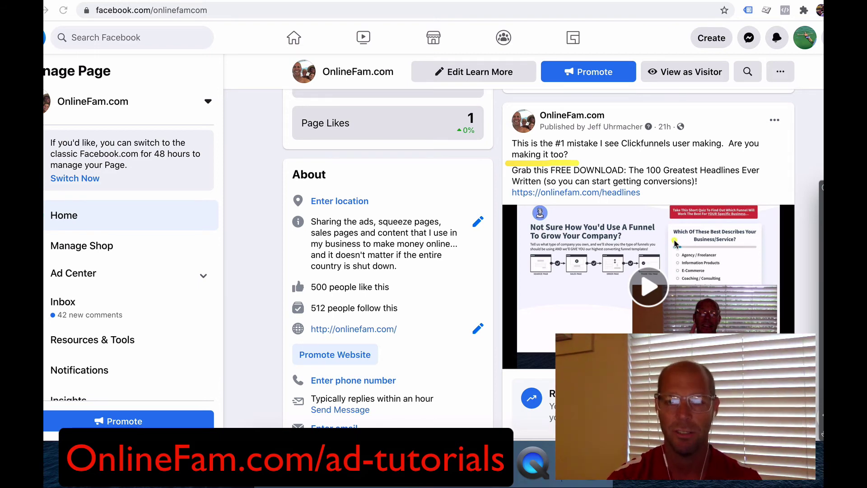
pyautogui.moveTo(673, 239)
pyautogui.mouseDown()
pyautogui.moveTo(559, 264)
pyautogui.moveTo(720, 291)
pyautogui.moveTo(641, 222)
pyautogui.mouseUp()
pyautogui.moveTo(575, 260)
pyautogui.mouseDown()
pyautogui.moveTo(594, 327)
pyautogui.moveTo(715, 291)
pyautogui.moveTo(562, 276)
pyautogui.moveTo(678, 231)
pyautogui.moveTo(567, 296)
pyautogui.mouseUp()
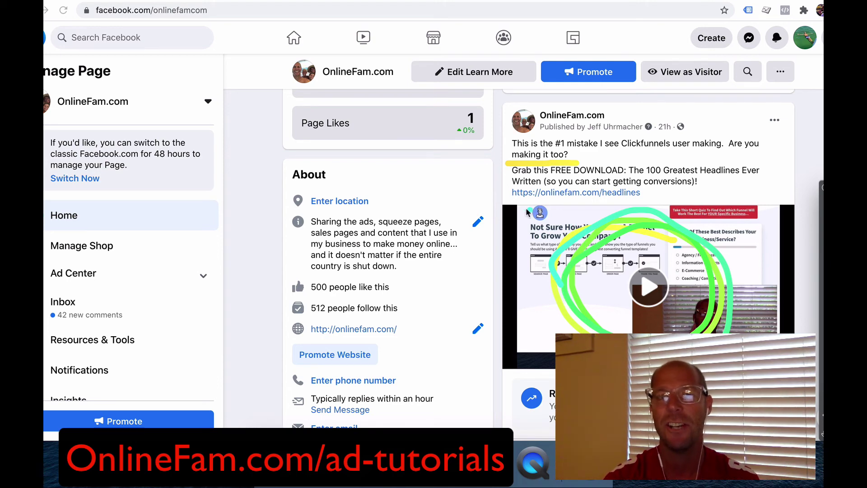
pyautogui.moveTo(511, 206); pyautogui.dragTo(647, 203)
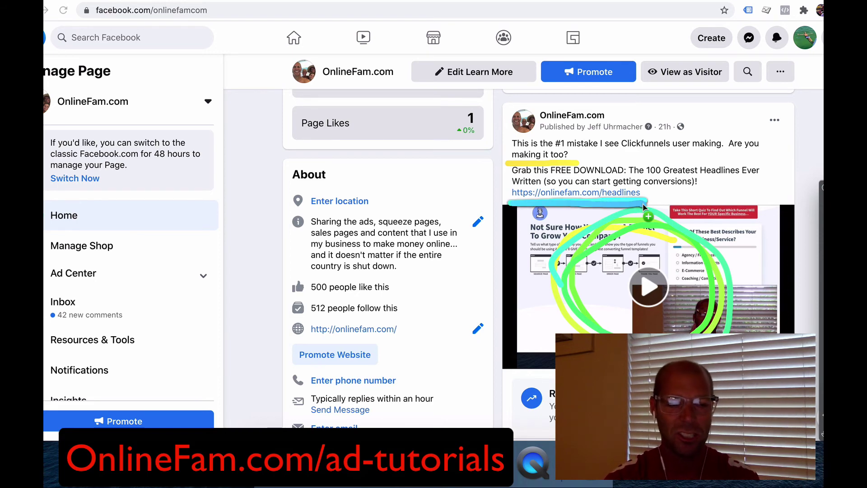
pyautogui.press('Escape')
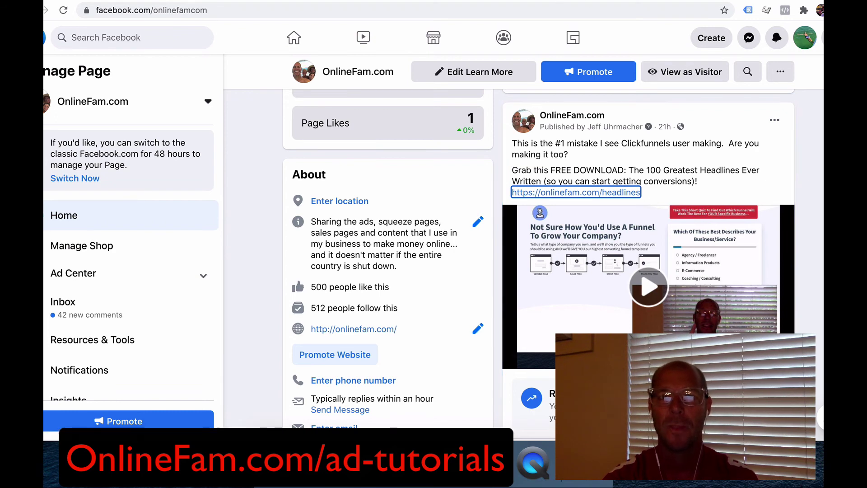
# Return to the ad in Ads Manager, circling the call to action on the way down to Tracking.
pyautogui.click(560, 2)
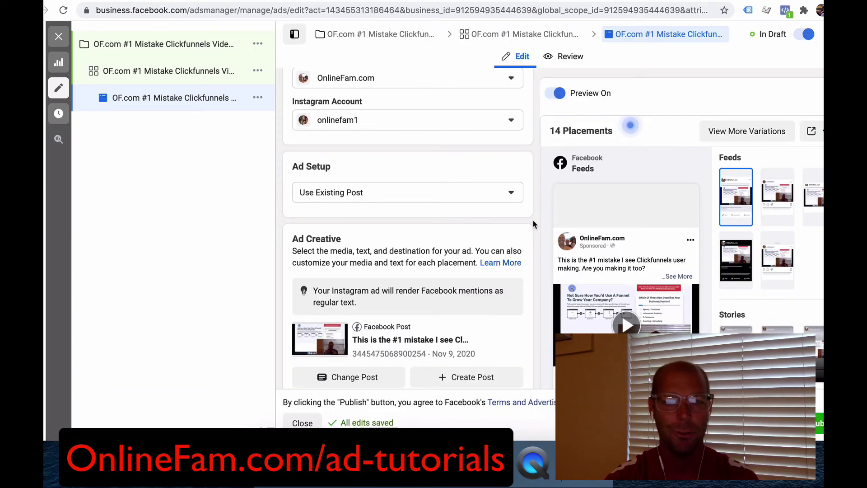
pyautogui.scroll(-3, 532, 218)
pyautogui.scroll(-2, 532, 219)
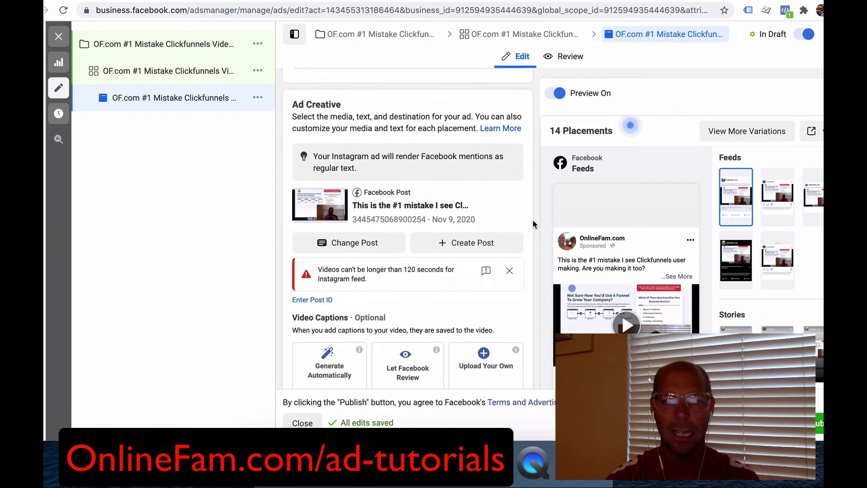
pyautogui.scroll(-1, 533, 218)
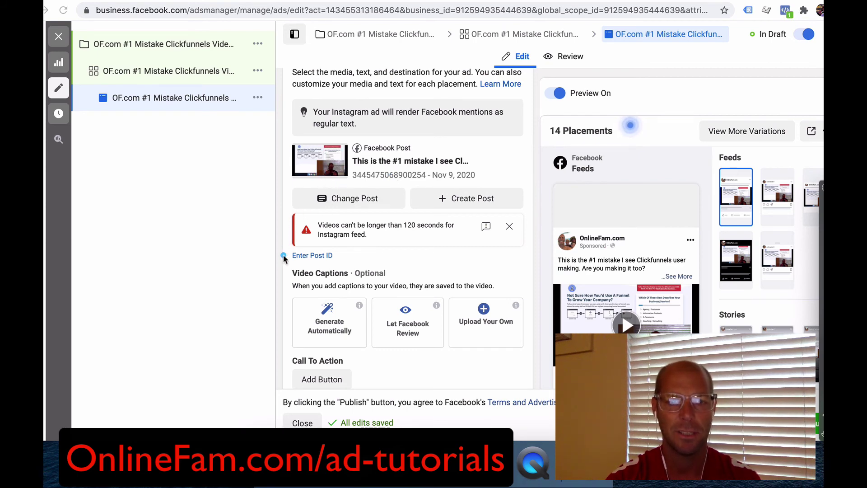
pyautogui.moveTo(339, 347)
pyautogui.mouseDown()
pyautogui.moveTo(286, 357)
pyautogui.moveTo(334, 403)
pyautogui.moveTo(362, 367)
pyautogui.mouseUp()
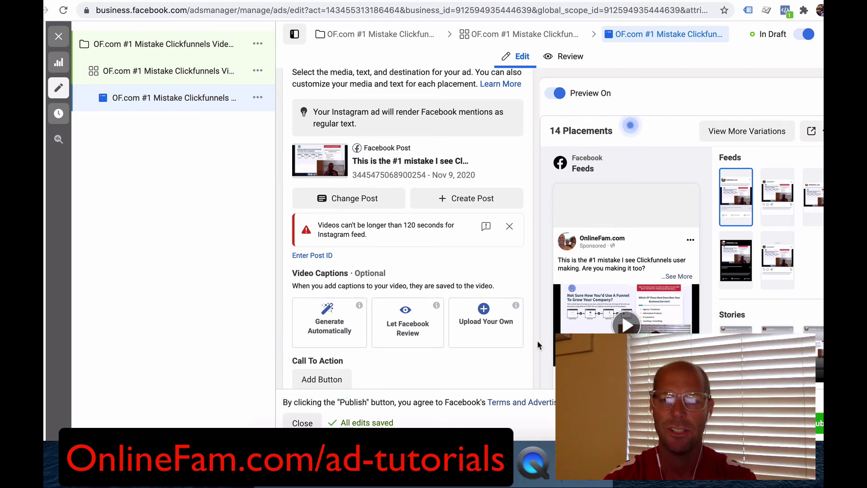
pyautogui.scroll(-3, 537, 340)
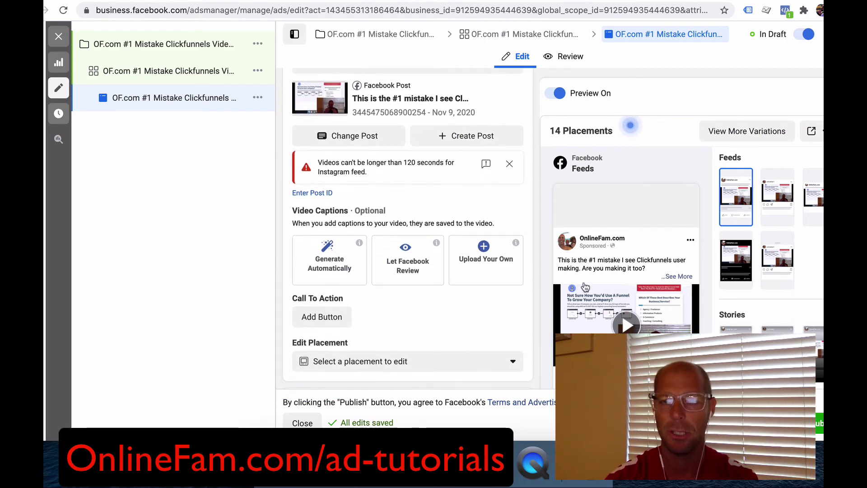
pyautogui.moveTo(603, 270)
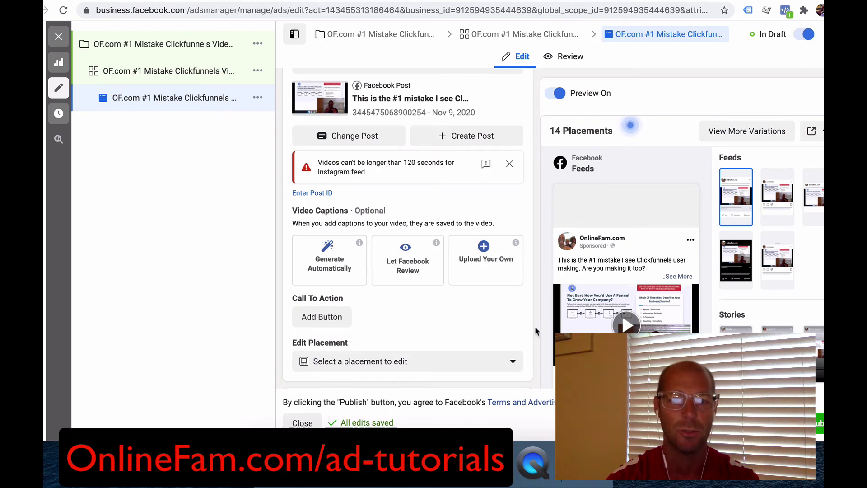
pyautogui.scroll(-2, 535, 326)
pyautogui.scroll(-3, 534, 331)
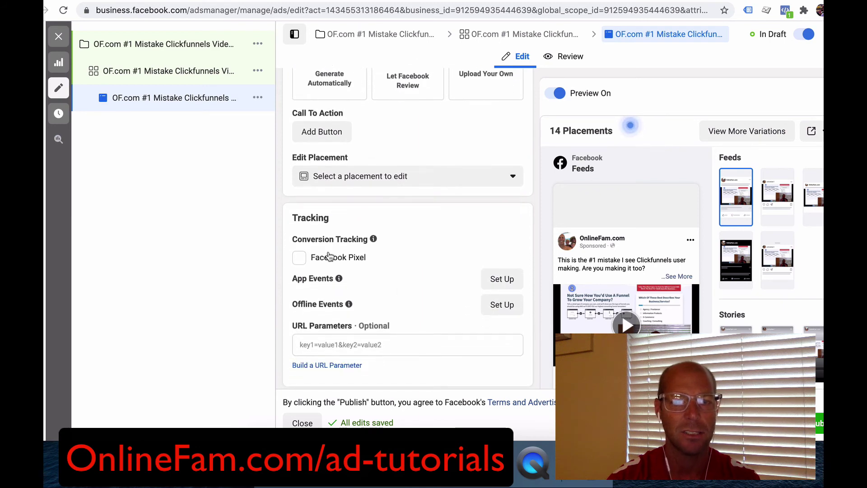
# Enable Facebook Pixel tracking with OnlineFam's Pixel, then bring up the onlinefam.com/headlines page.
pyautogui.click(299, 257)
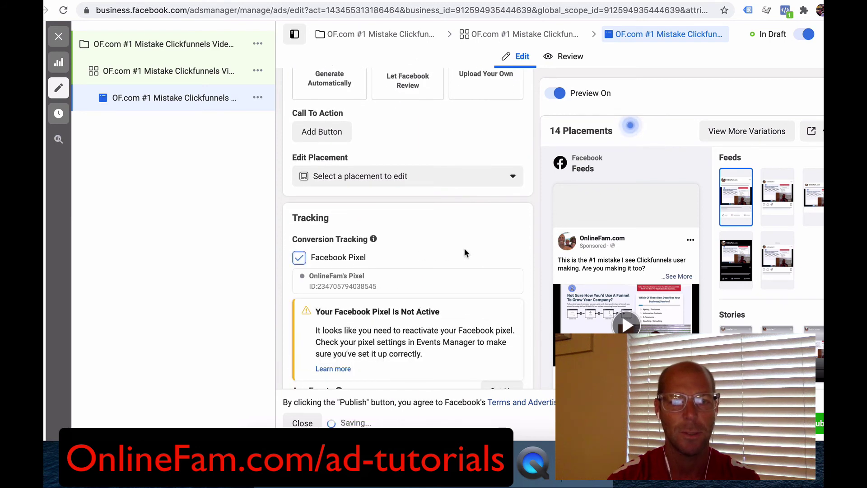
pyautogui.scroll(-4, 536, 249)
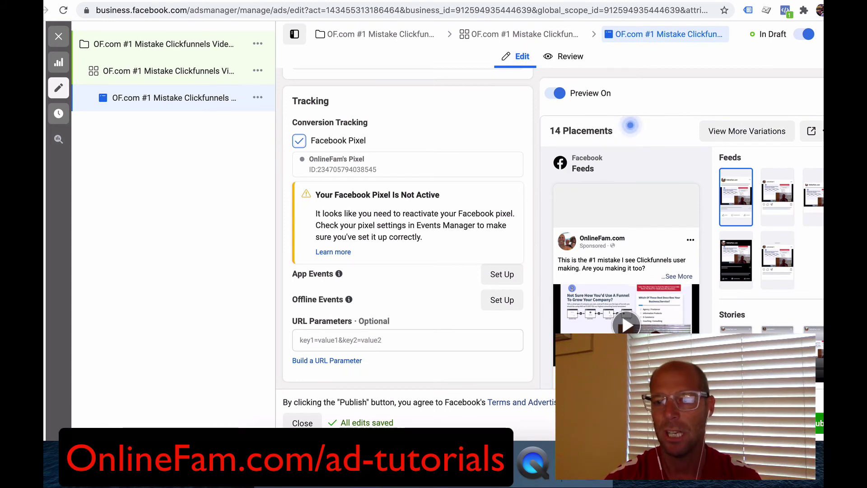
pyautogui.scroll(1, 537, 297)
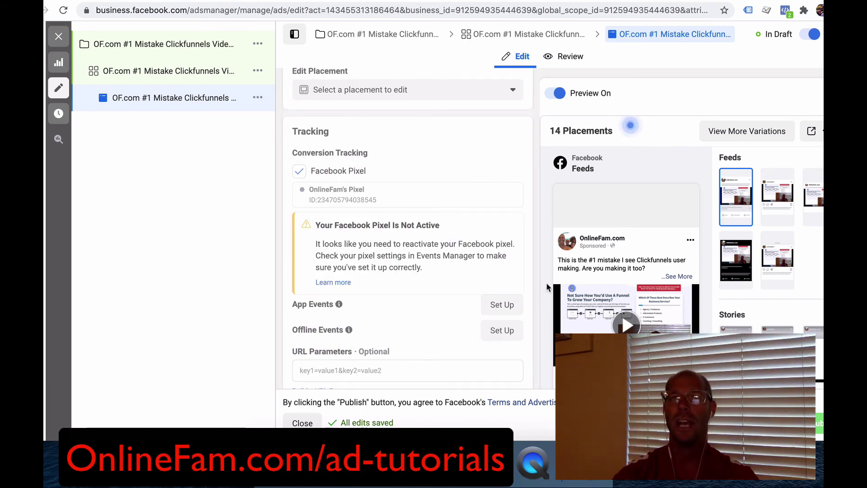
pyautogui.hotkey('ctrl', 'Tab')
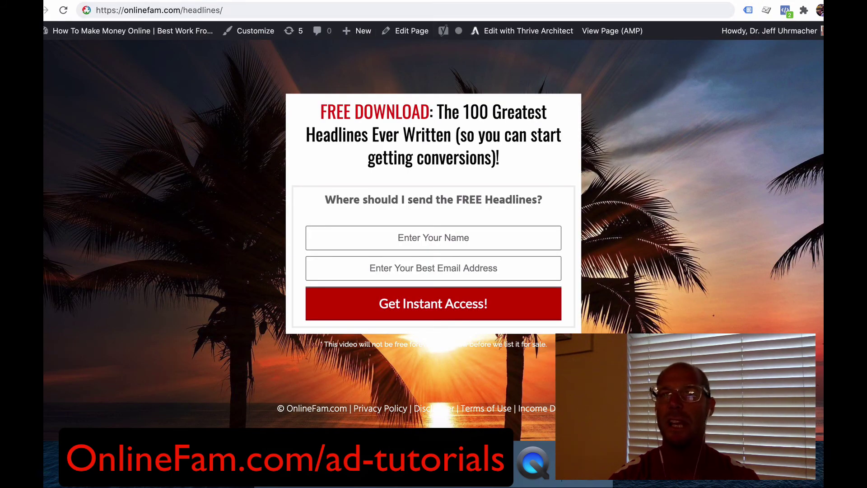
# Cycle past the Facebook page back to the ad in Ads Manager, now In Review.
pyautogui.hotkey('ctrl', 'Tab')
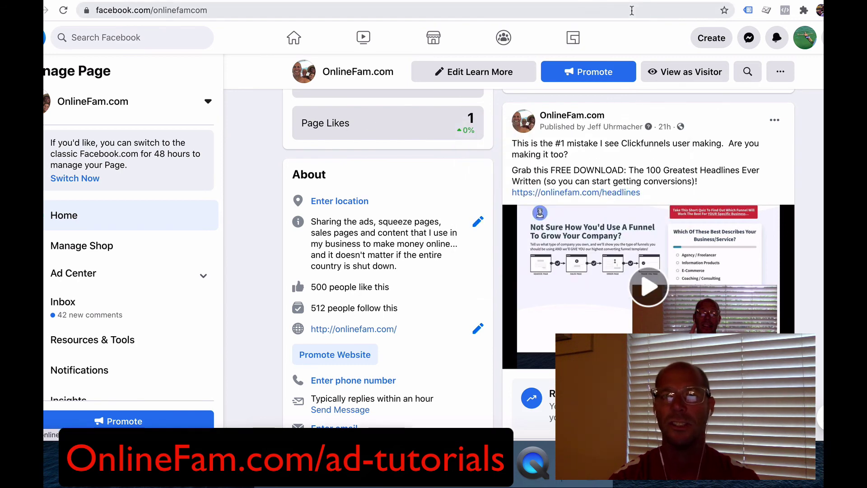
pyautogui.hotkey('ctrl', 'Tab')
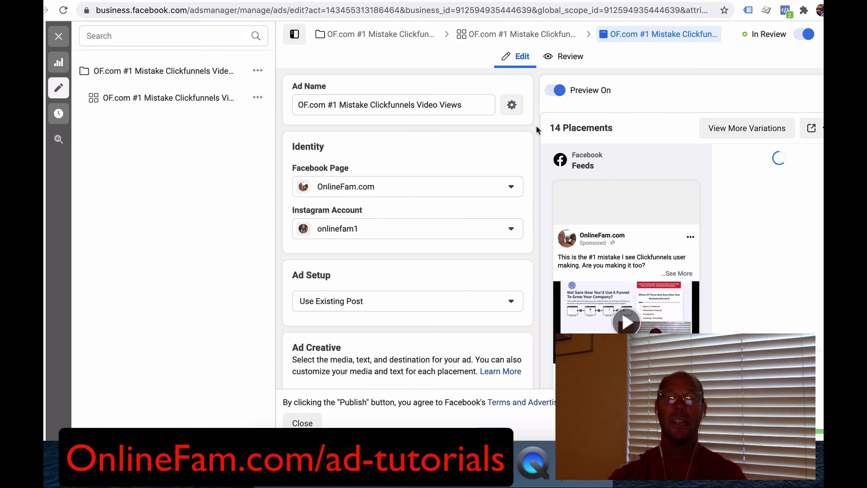